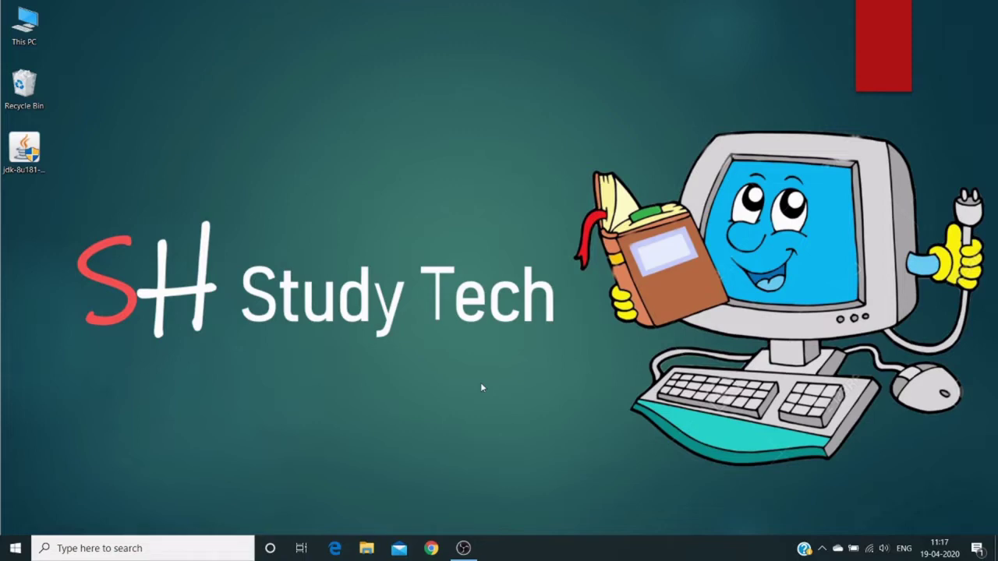
Run javac in Command Prompt, confirm it is not recognized, and close the window
key("super")
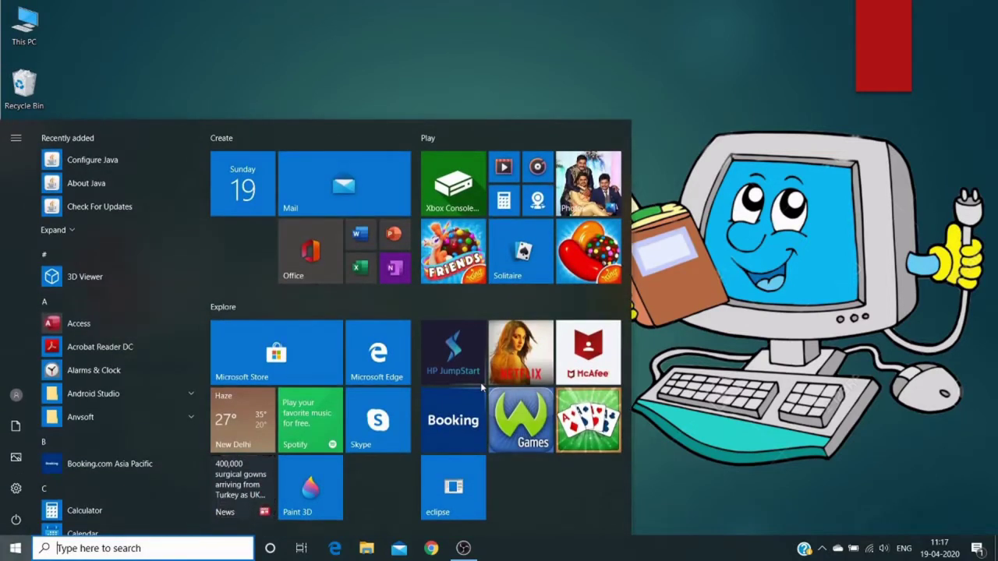
type("comm")
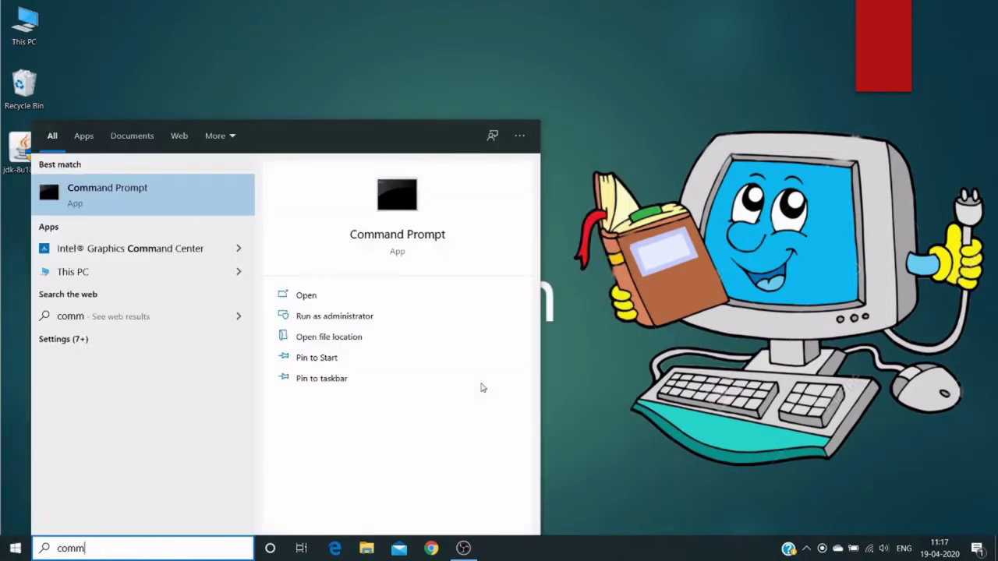
left_click(143, 189)
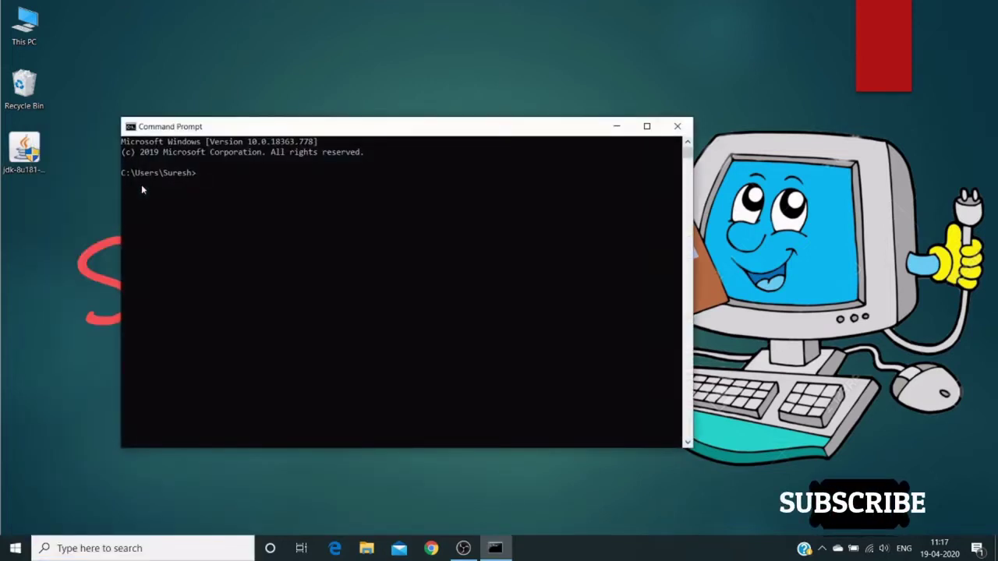
type("javac")
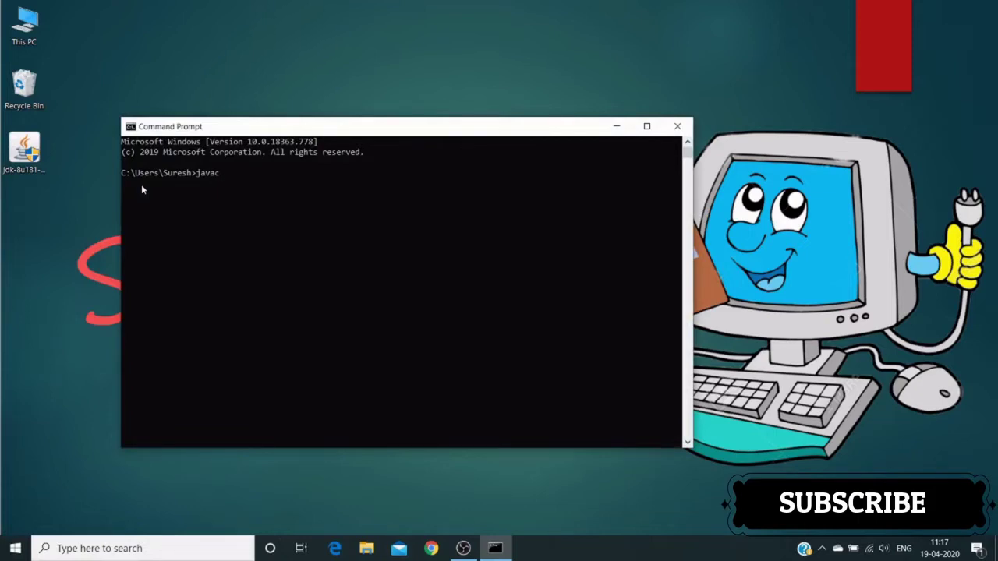
key("Return")
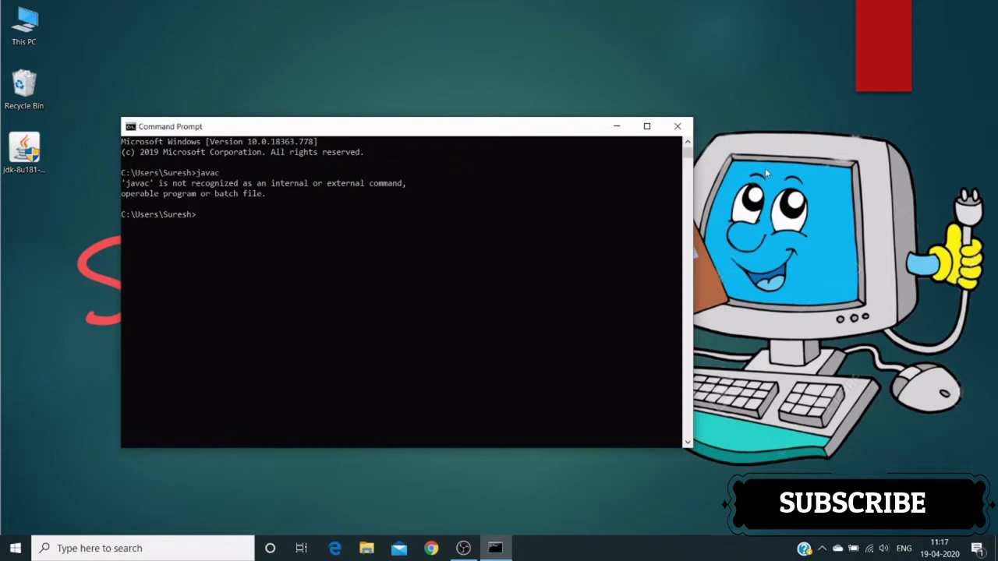
left_click(678, 127)
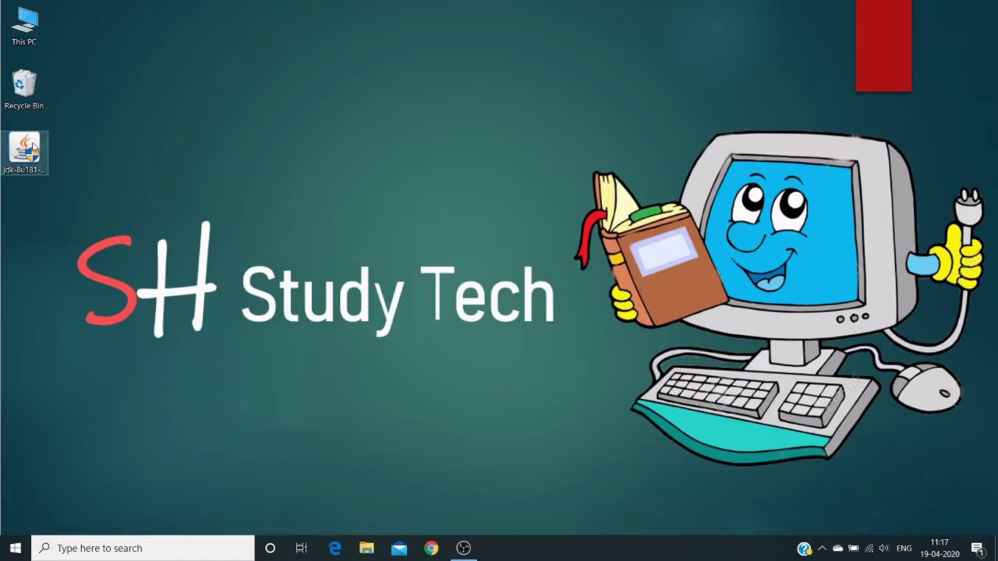
Run the jdk-8u181 installer and start installing JDK 8 Update 181 with default features
left_click(29, 150)
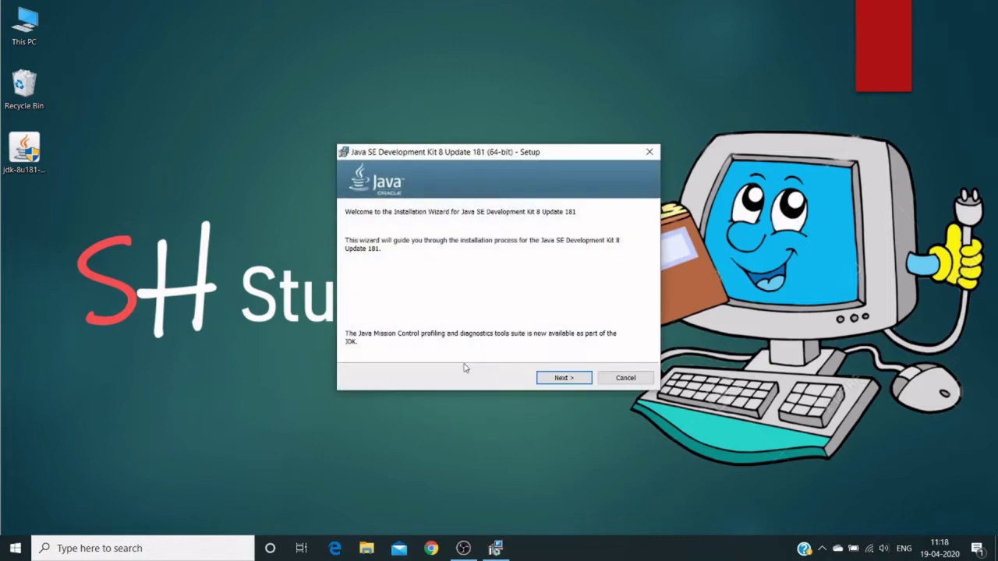
left_click(552, 378)
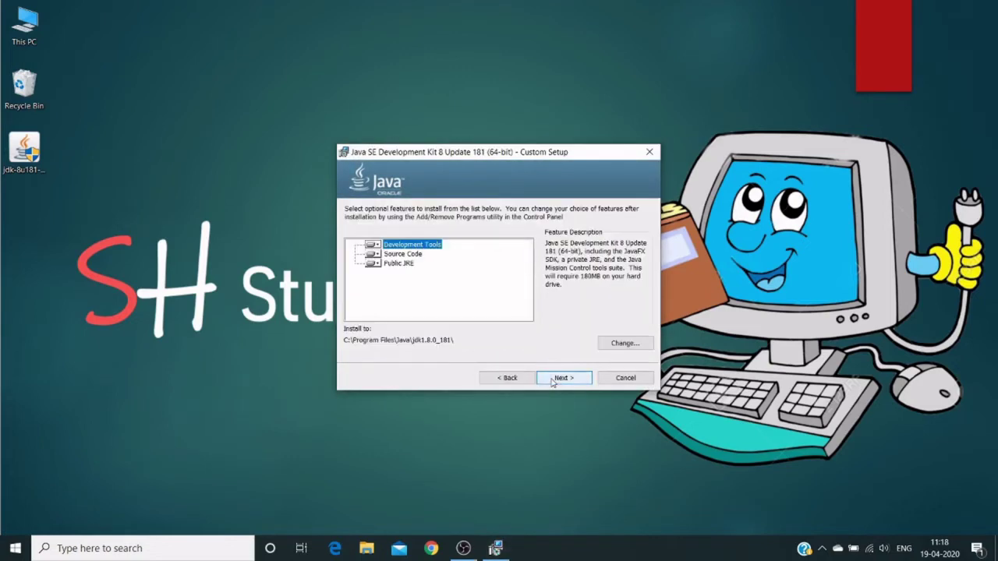
left_click(562, 378)
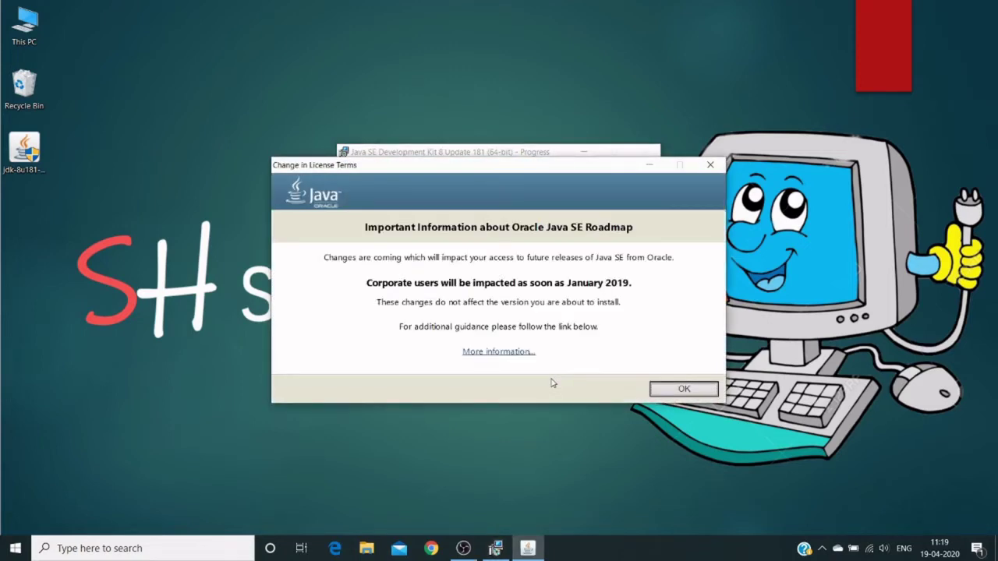
Acknowledge the license notice, keep the default JRE folder, and close the finished setup
left_click(684, 390)
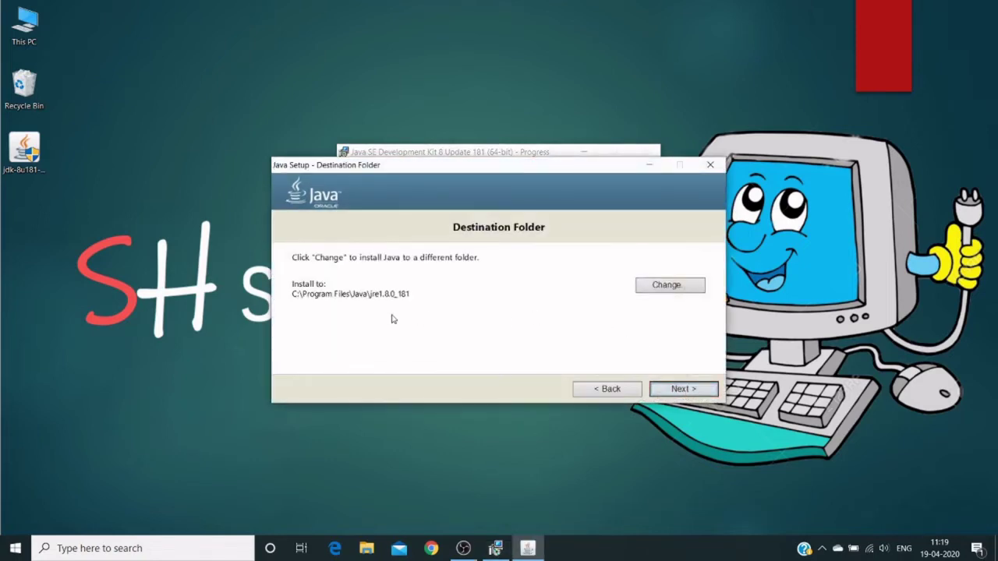
left_click(683, 390)
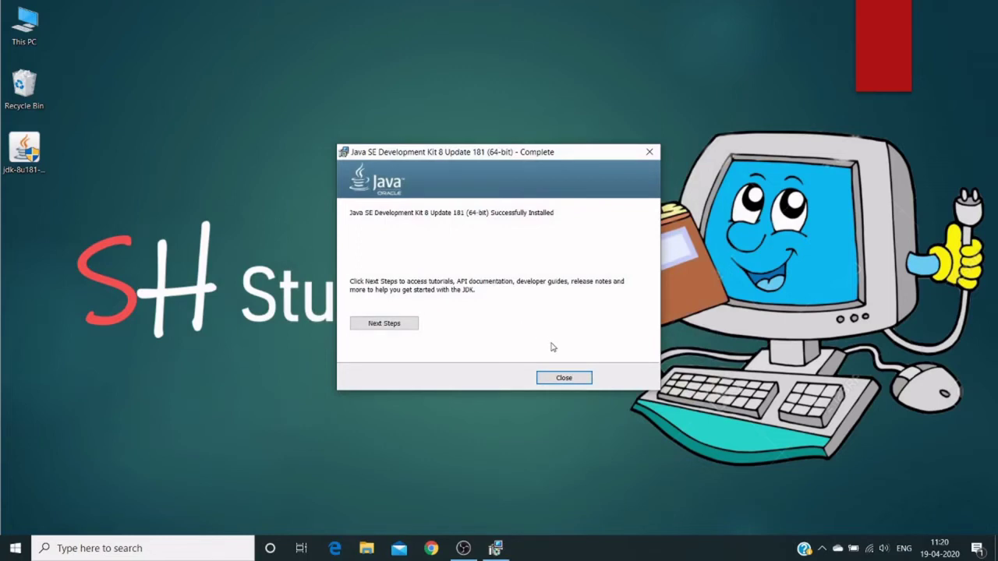
left_click(564, 379)
Browse to C:\Program Files\Java\jdk1.8.0_181\bin and select its full path in the address bar
left_click(368, 549)
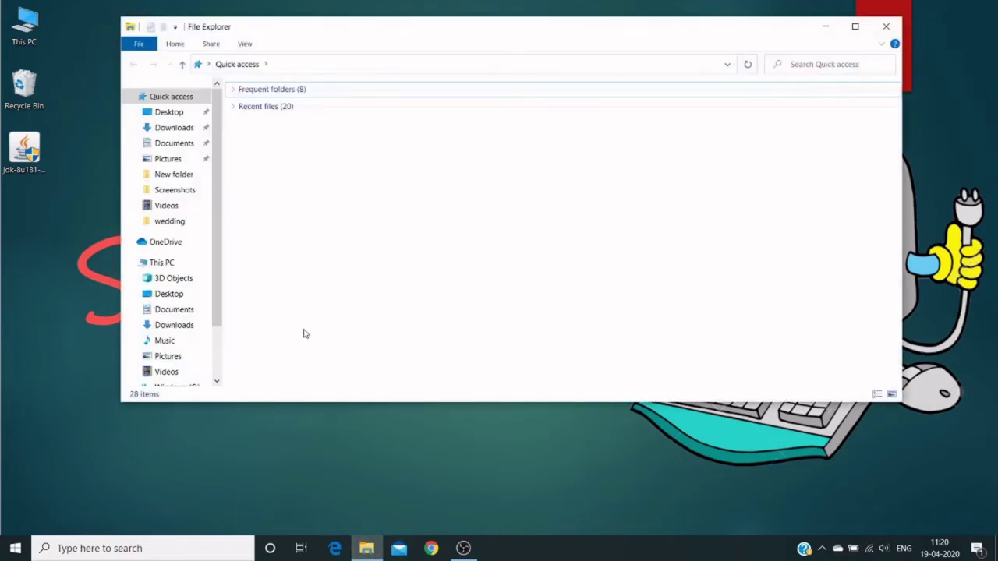
left_click(164, 263)
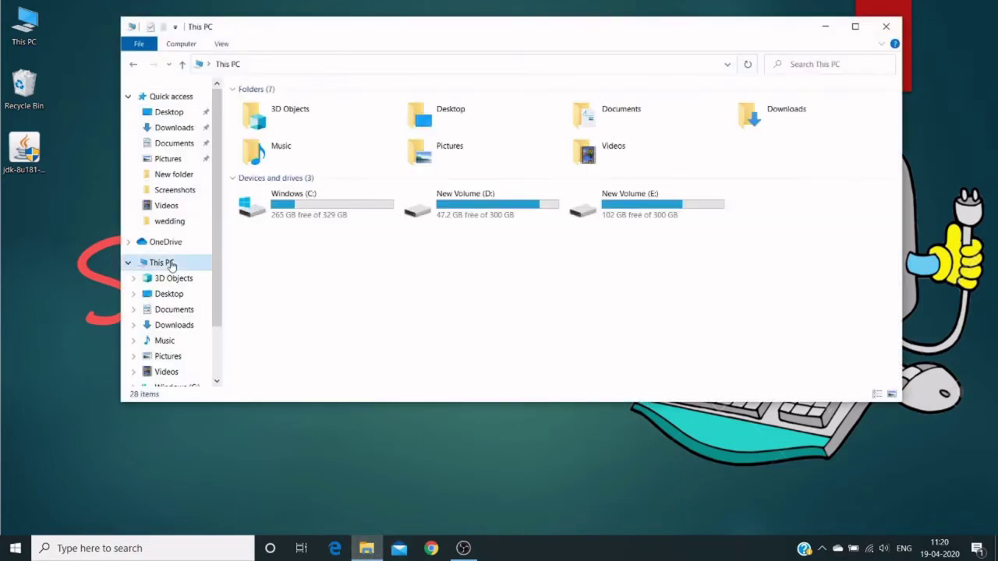
double_click(306, 207)
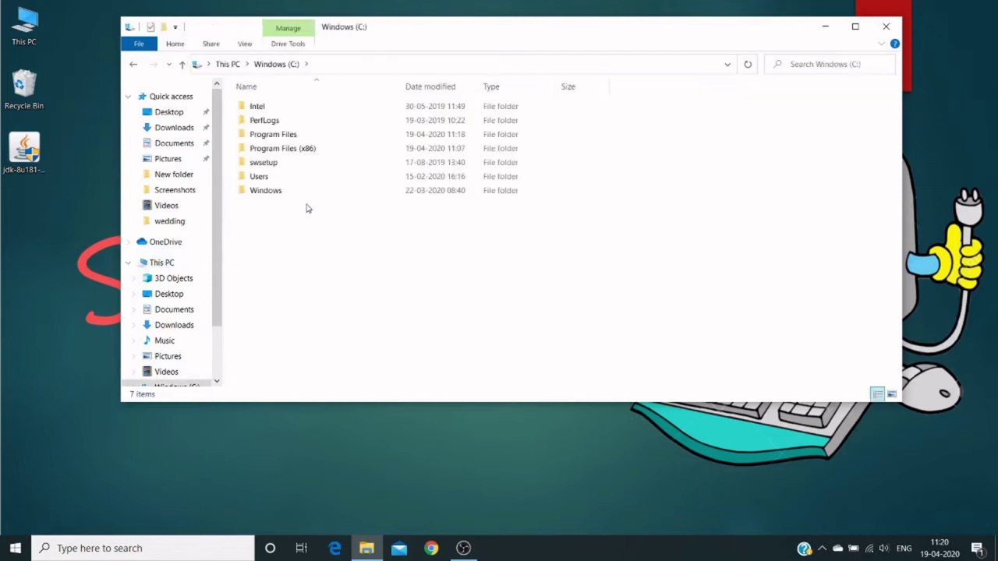
double_click(289, 136)
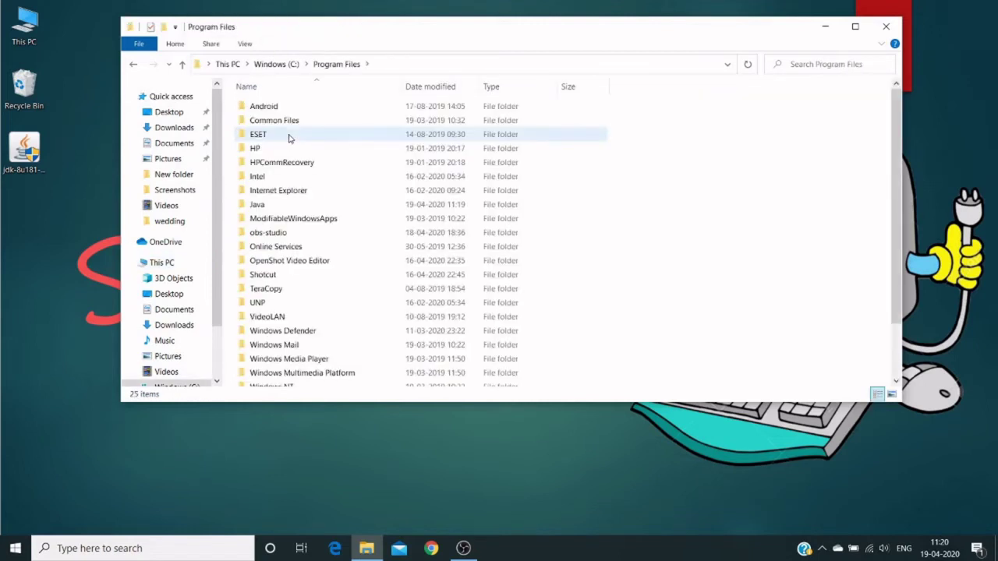
double_click(269, 207)
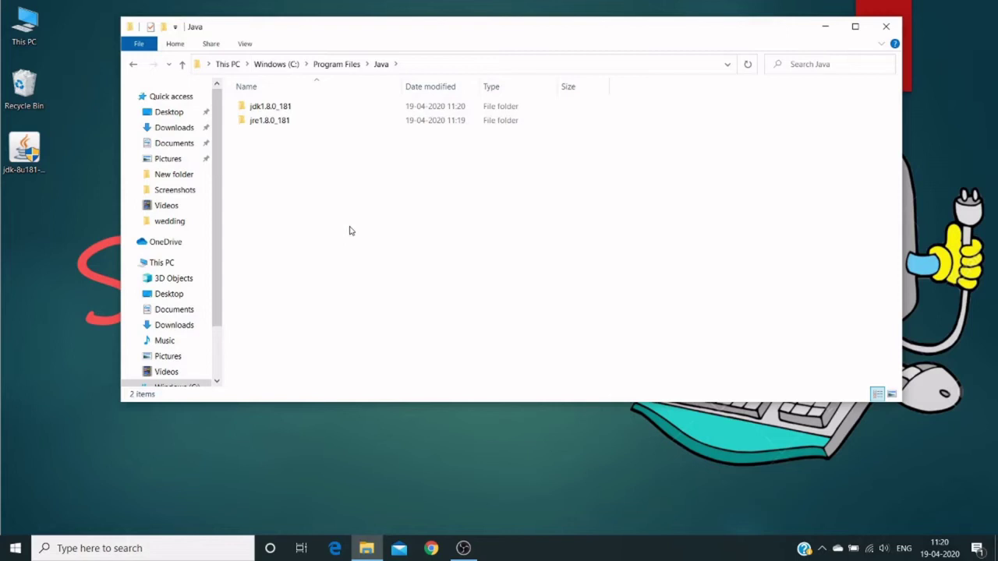
double_click(270, 106)
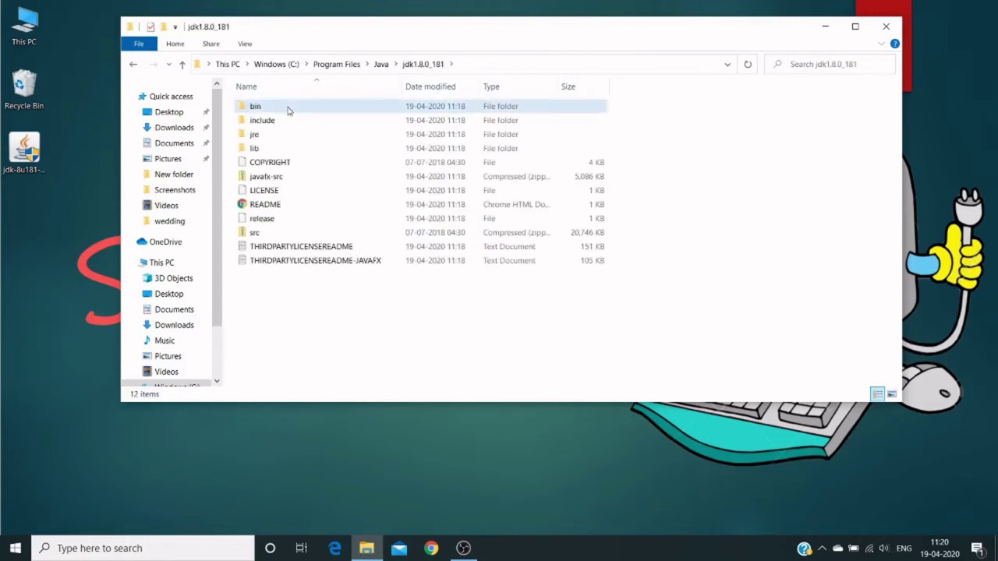
double_click(287, 111)
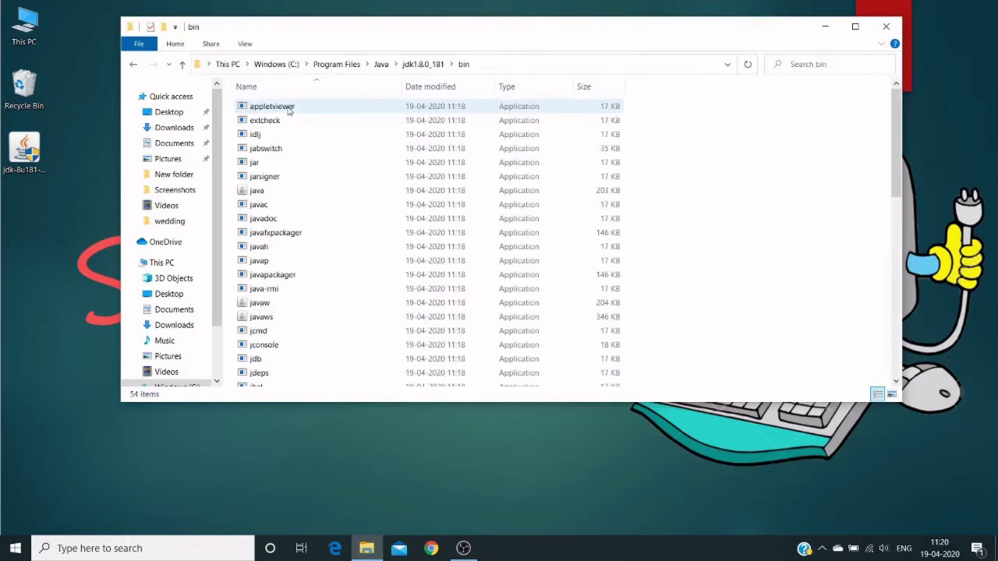
left_click(502, 66)
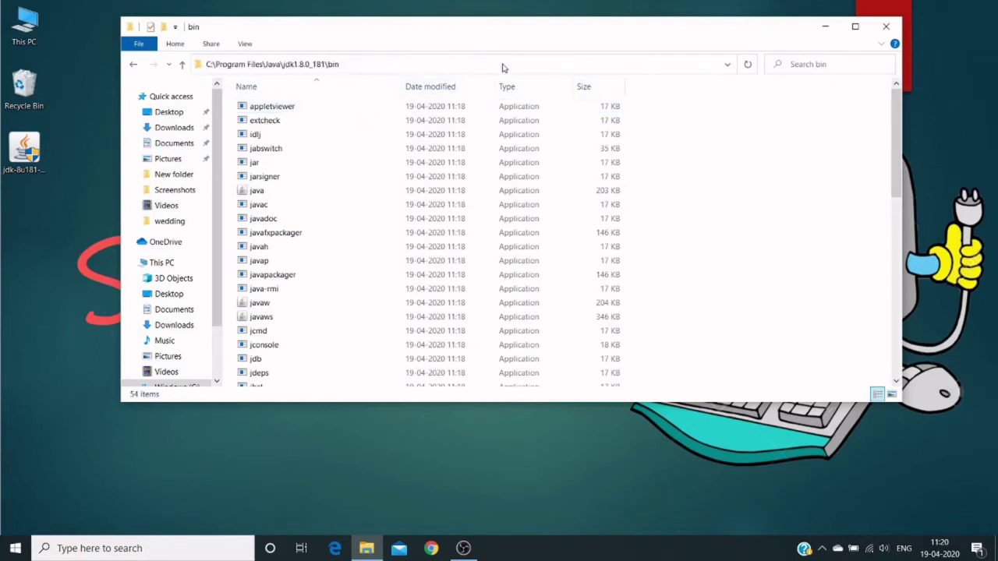
left_click(483, 65)
key("ctrl+c")
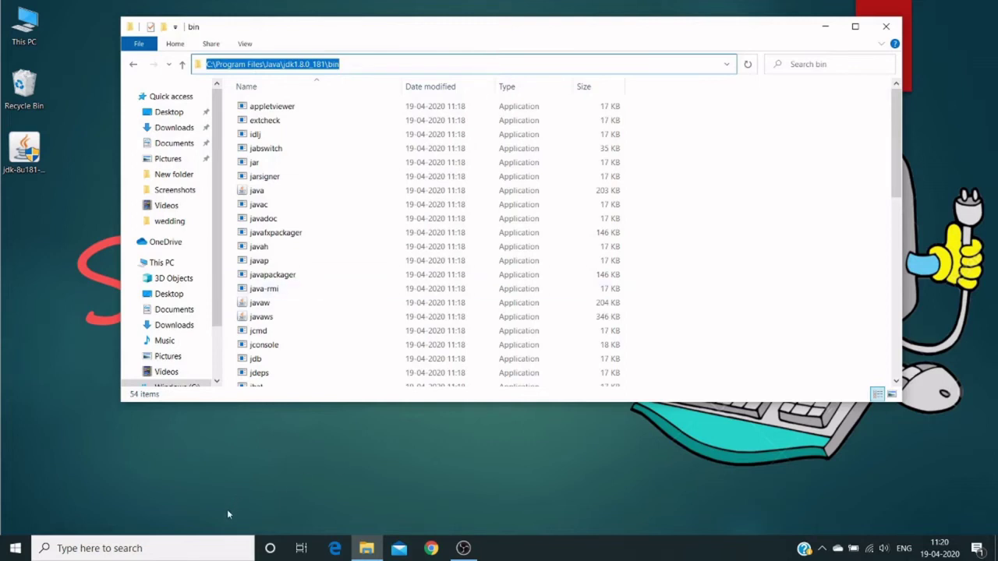
Search 'enviro' from Start and open Edit the system environment variables
left_click(190, 546)
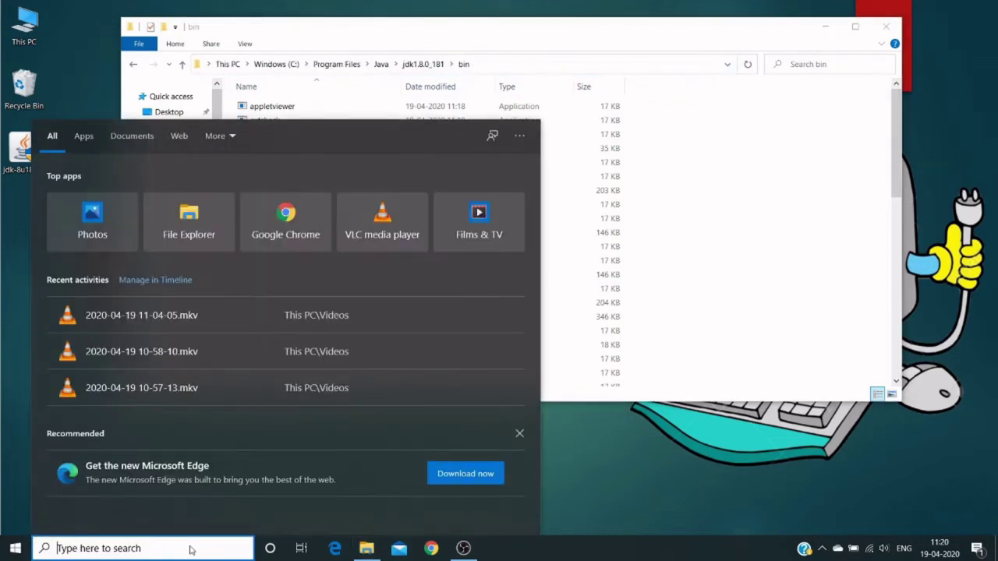
key("super")
key("super")
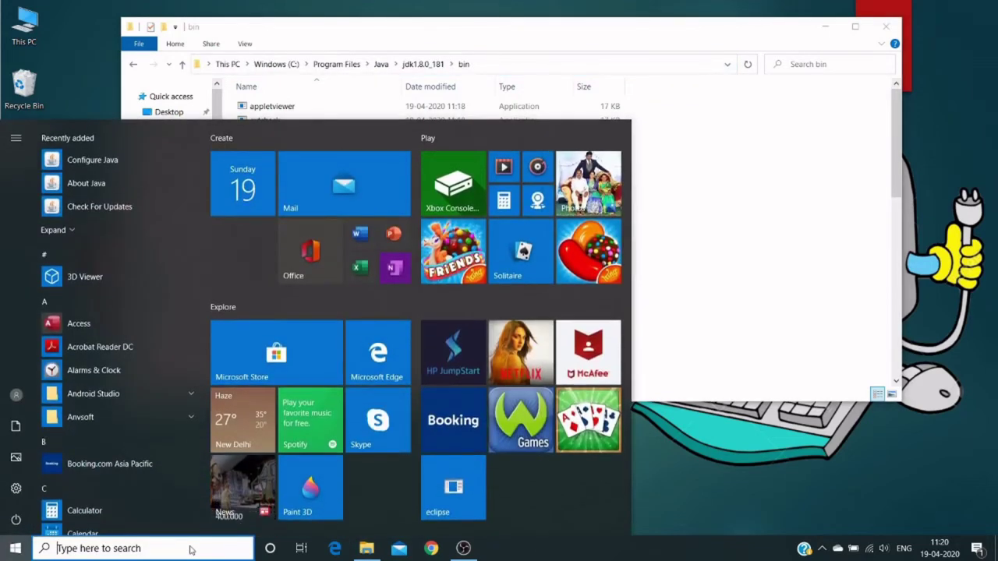
type("e")
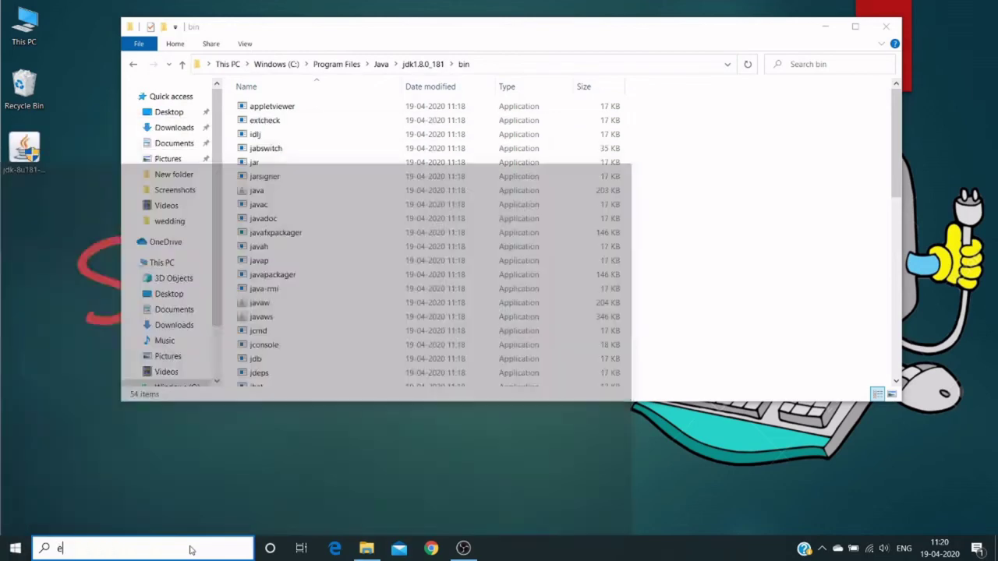
type("nviro")
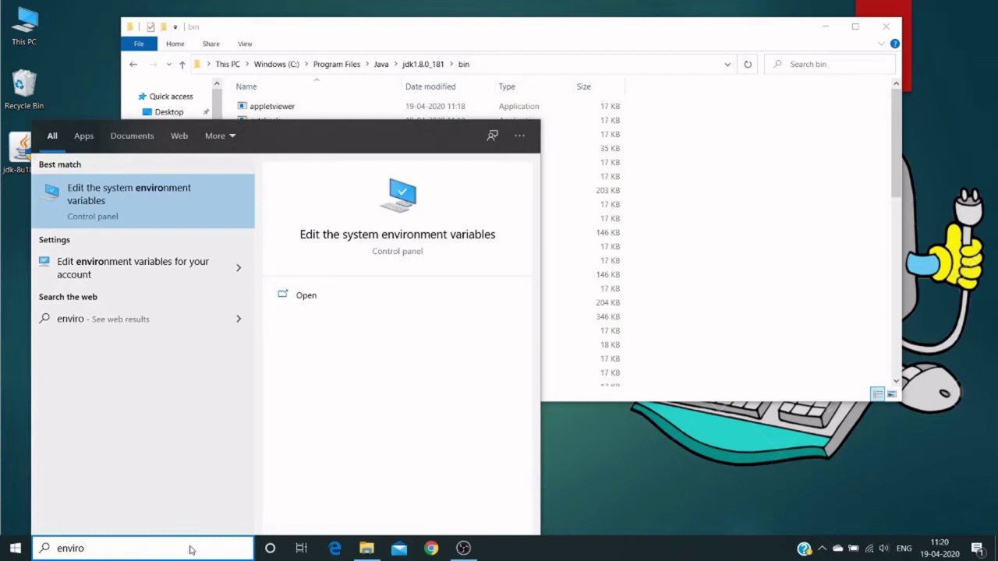
key("Return")
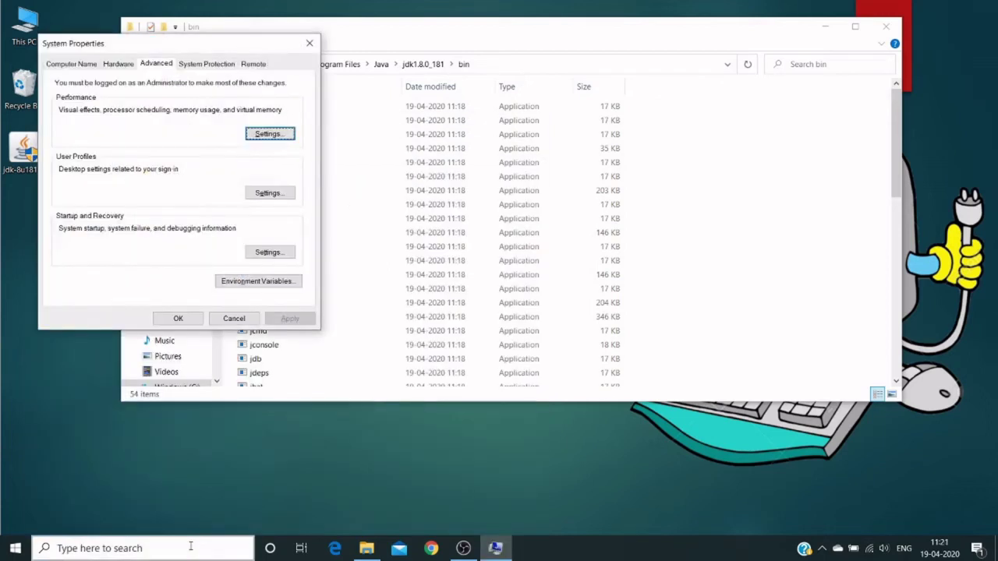
In Environment Variables, edit the system Path variable and add a new blank entry
left_click(286, 285)
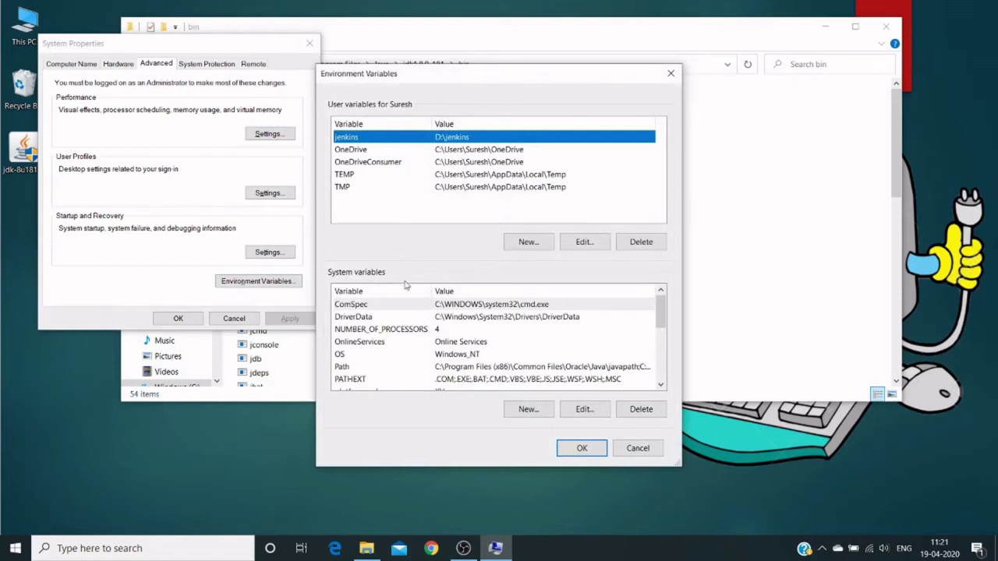
left_click(364, 368)
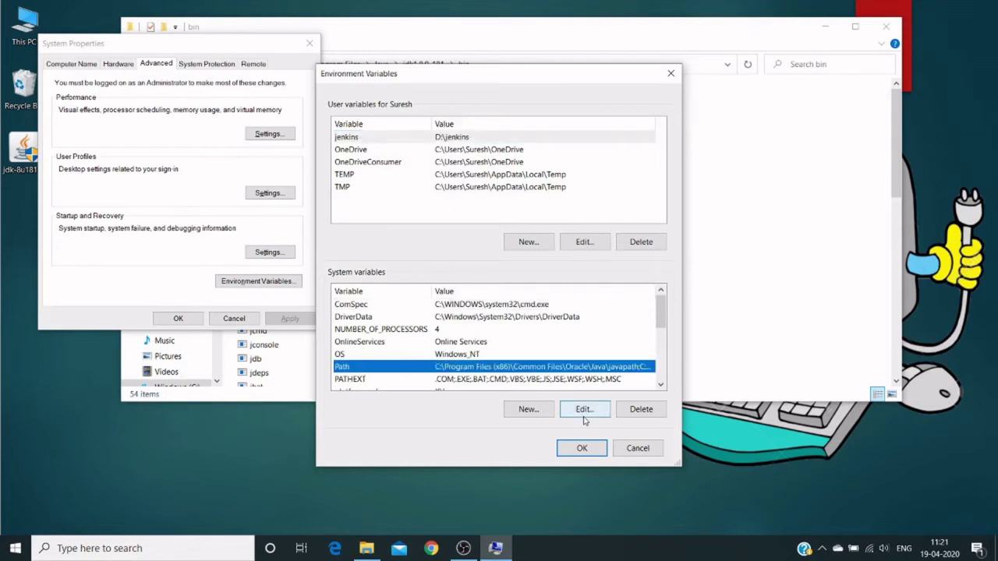
left_click(536, 411)
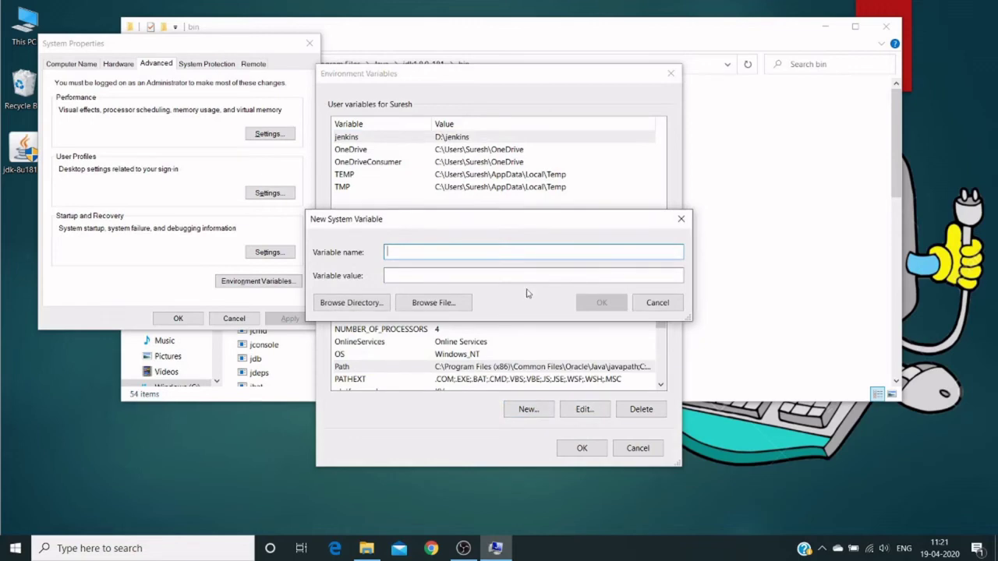
left_click(645, 305)
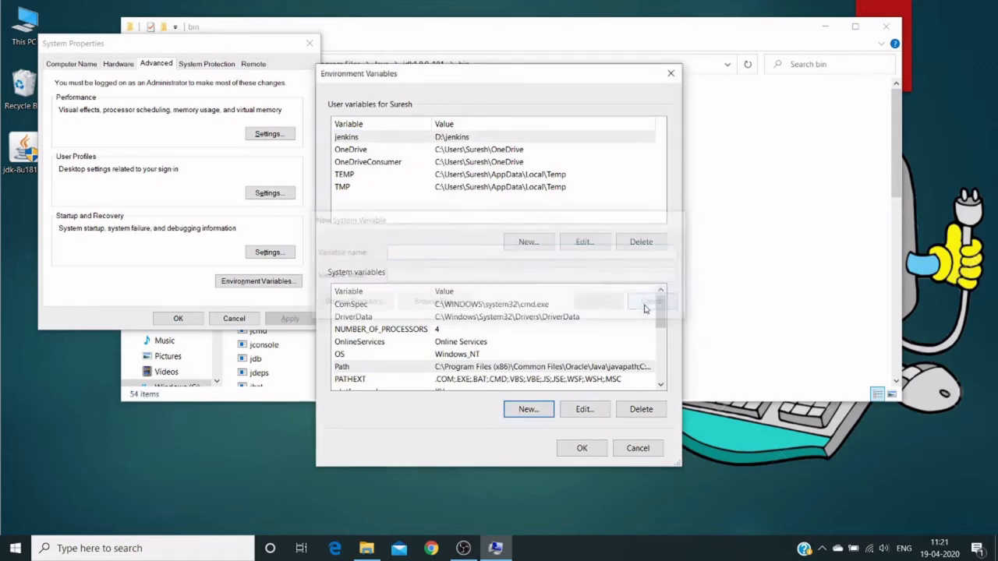
left_click(584, 409)
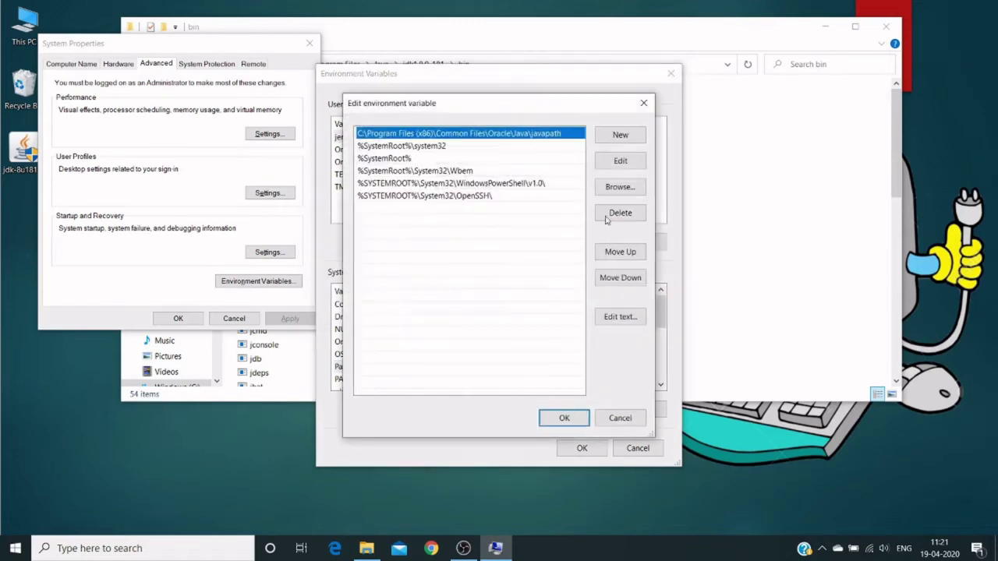
left_click(620, 135)
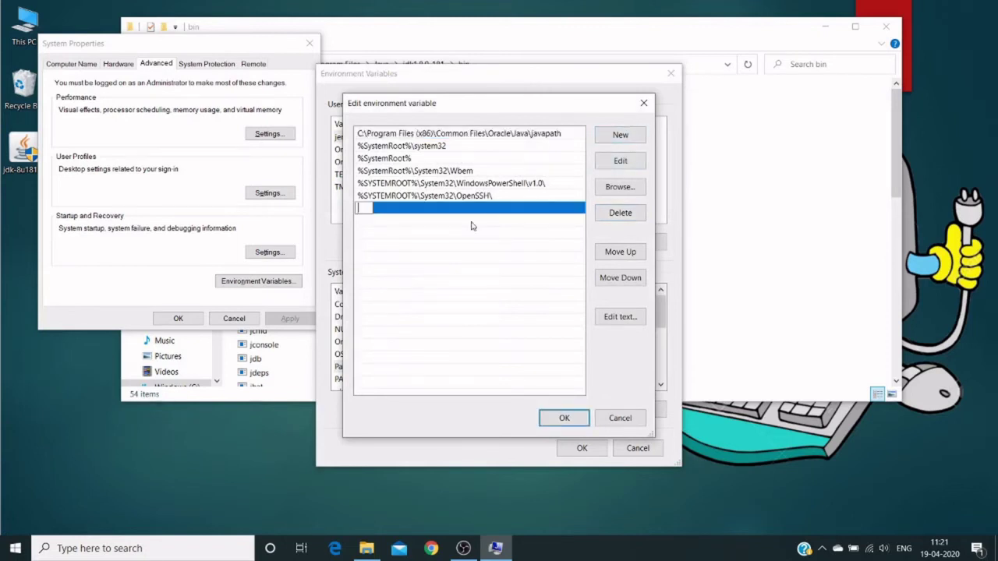
Paste the JDK bin path into Path, then select the jre1.8.0_181\bin folder path in Explorer
key("ctrl+v")
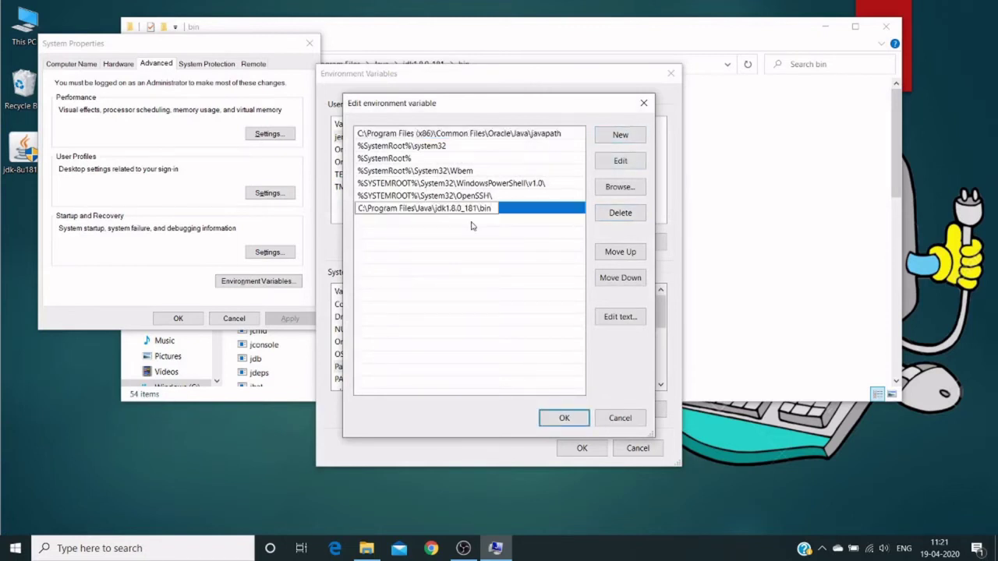
left_click(564, 418)
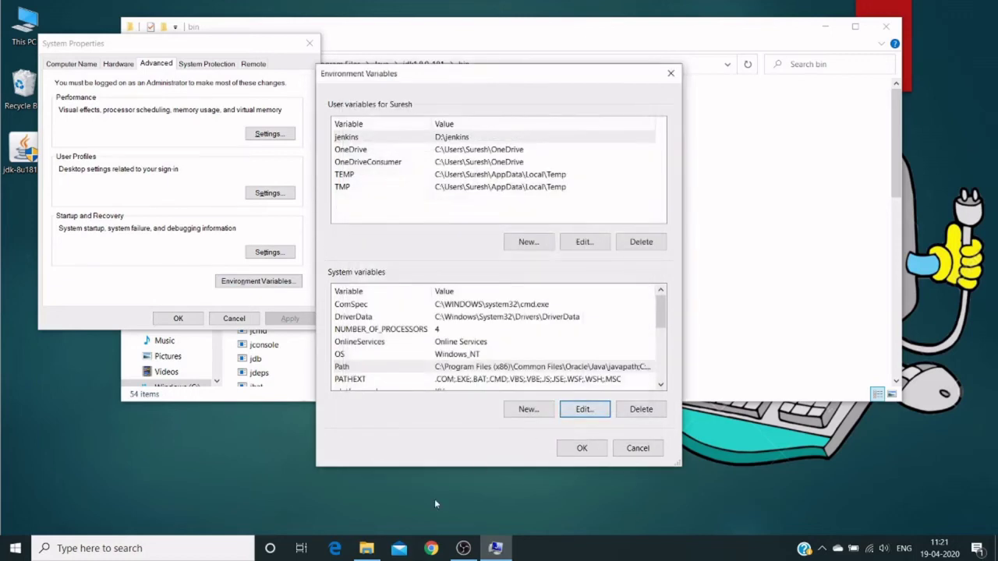
left_click(764, 271)
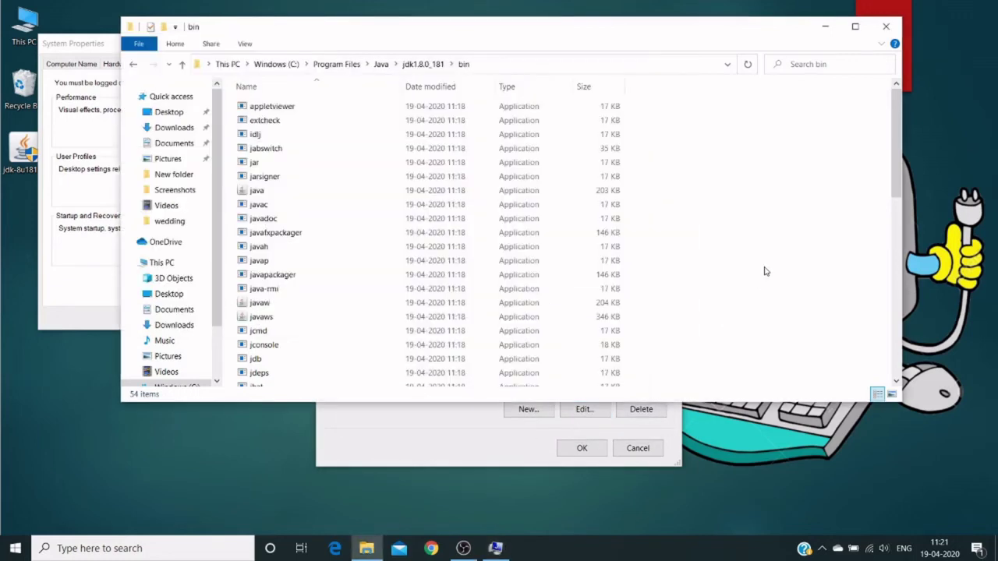
left_click(408, 68)
left_click(381, 65)
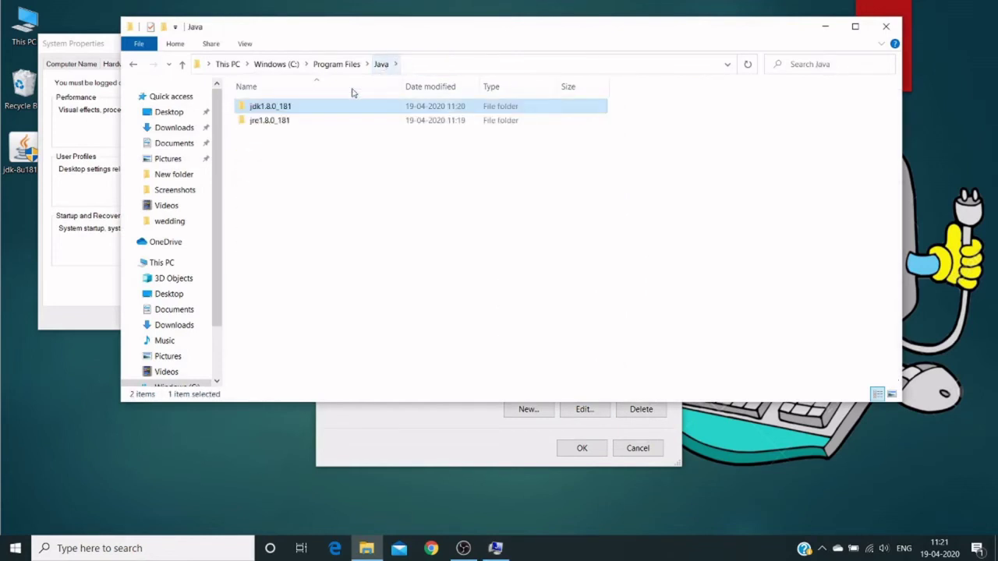
left_click(297, 121)
double_click(297, 120)
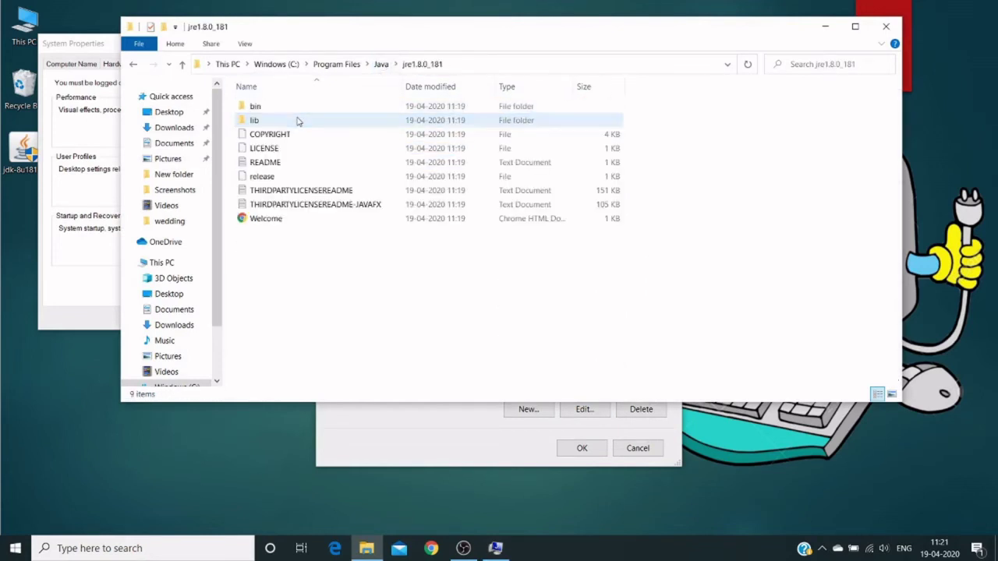
double_click(331, 107)
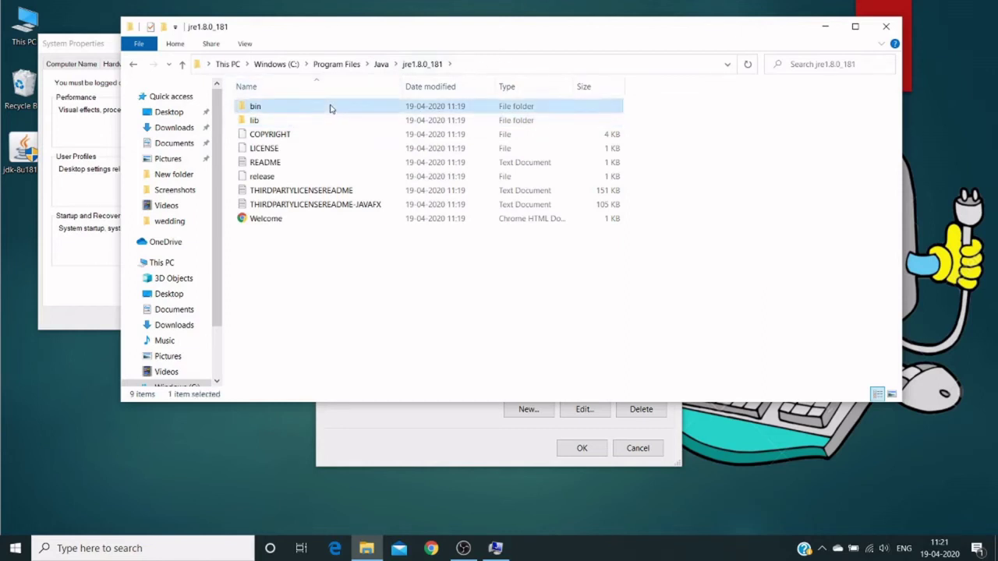
left_click(510, 64)
key("ctrl+c")
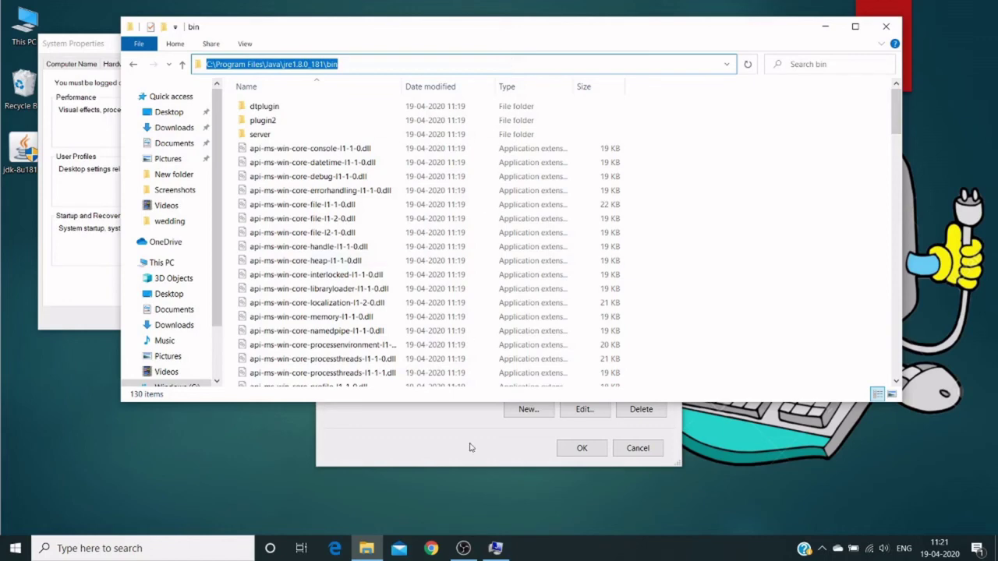
left_click(495, 548)
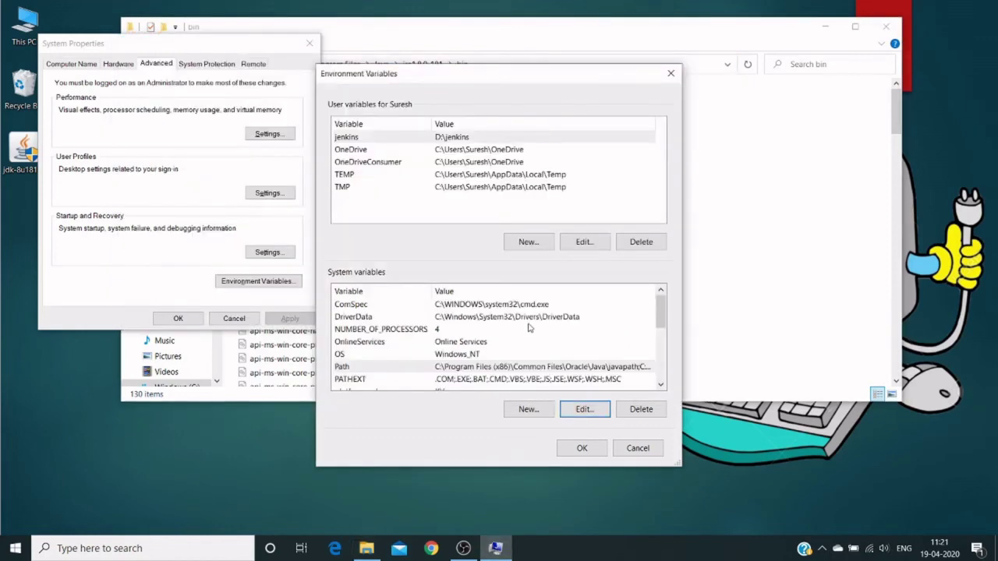
Add C:\Program Files\Java\jre1.8.0_181\bin to the system Path and confirm all dialogs with OK
left_click(373, 368)
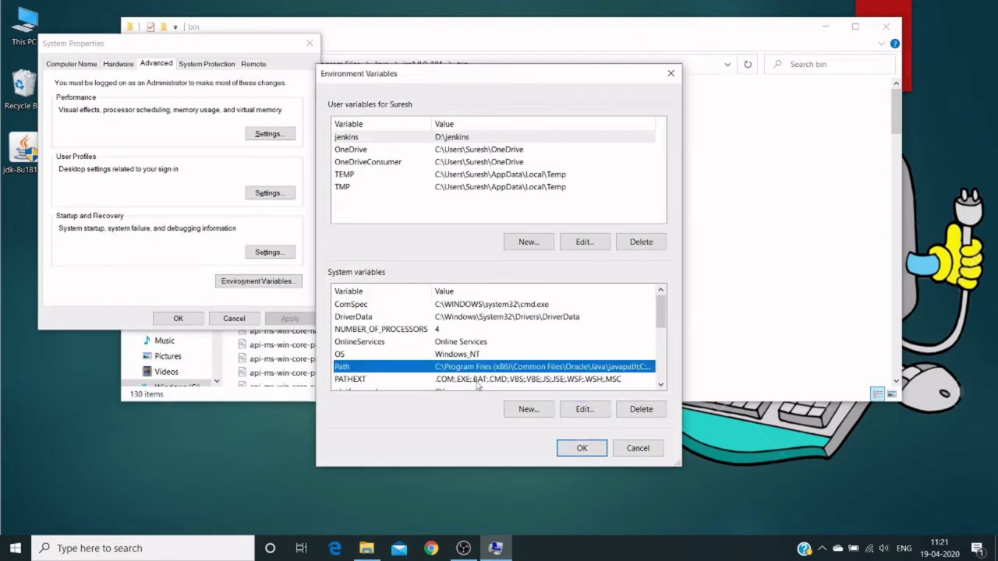
left_click(585, 409)
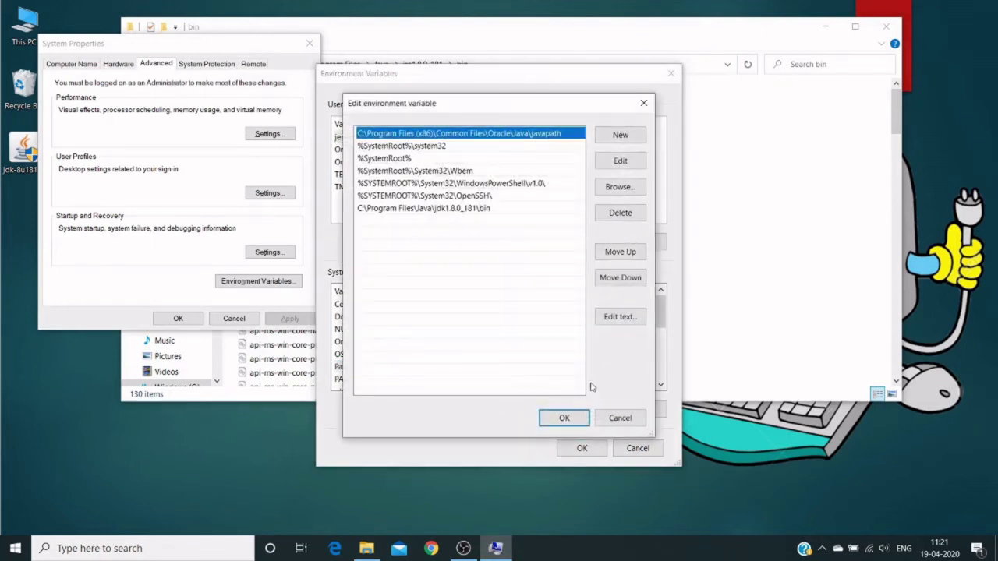
left_click(616, 134)
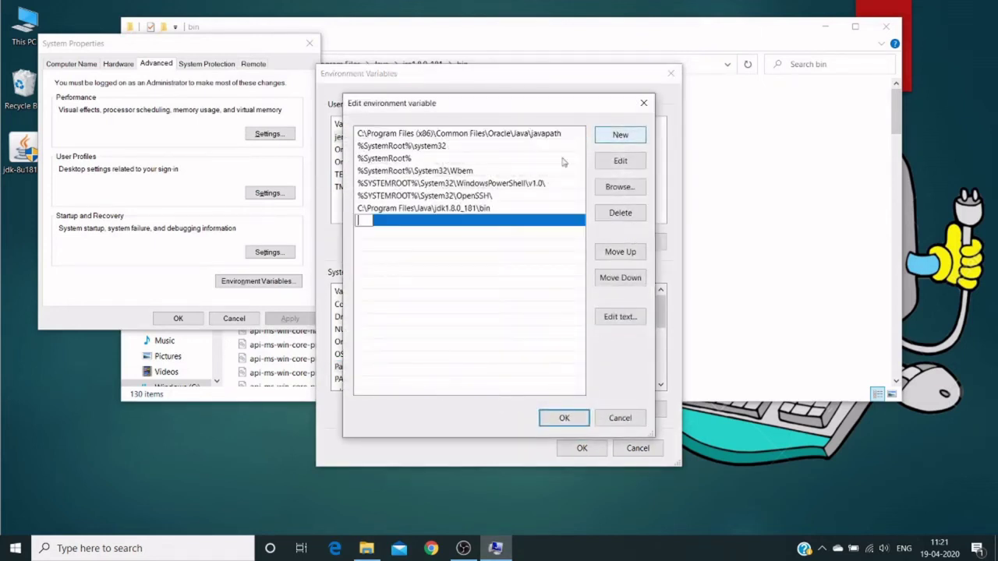
key("ctrl+v")
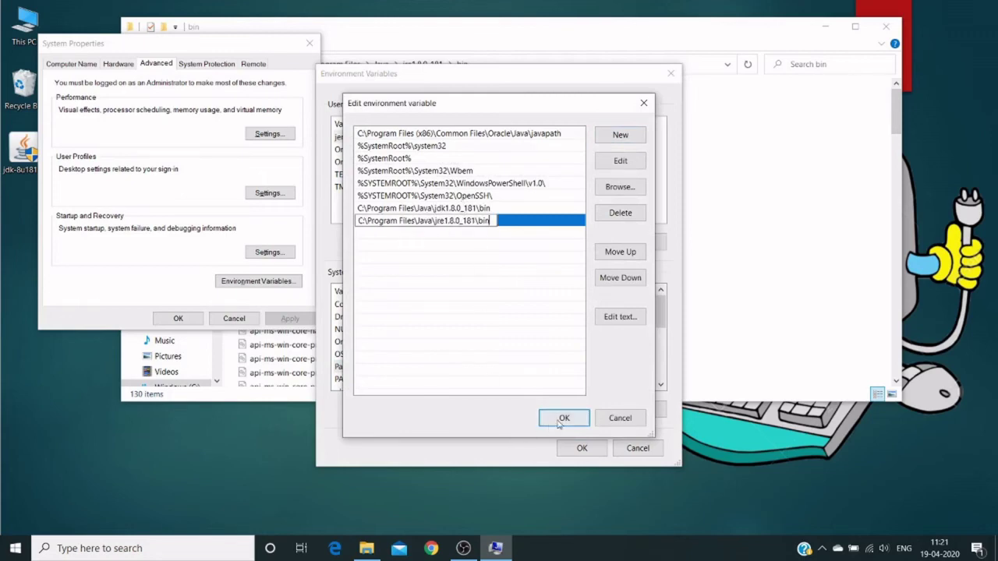
left_click(565, 418)
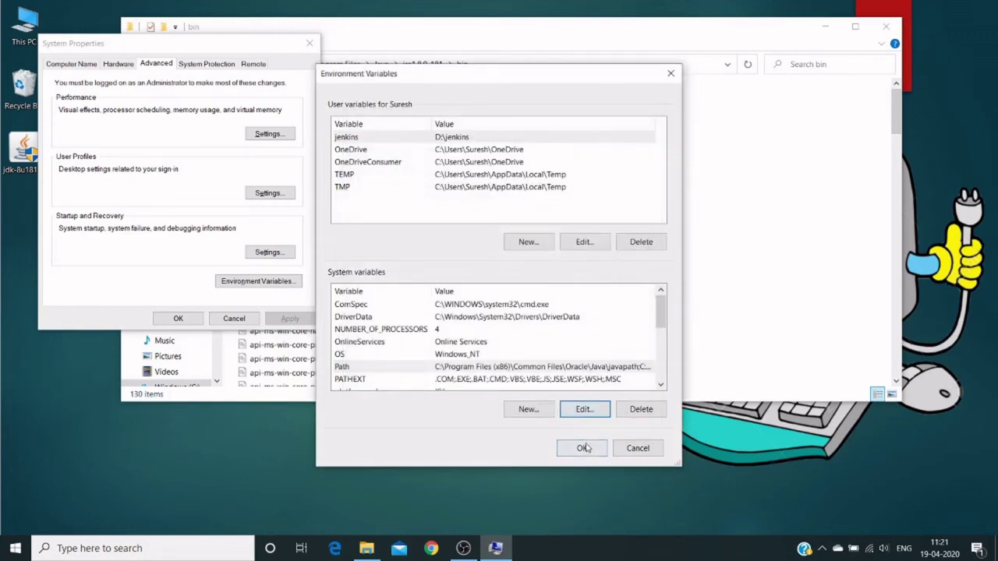
left_click(585, 449)
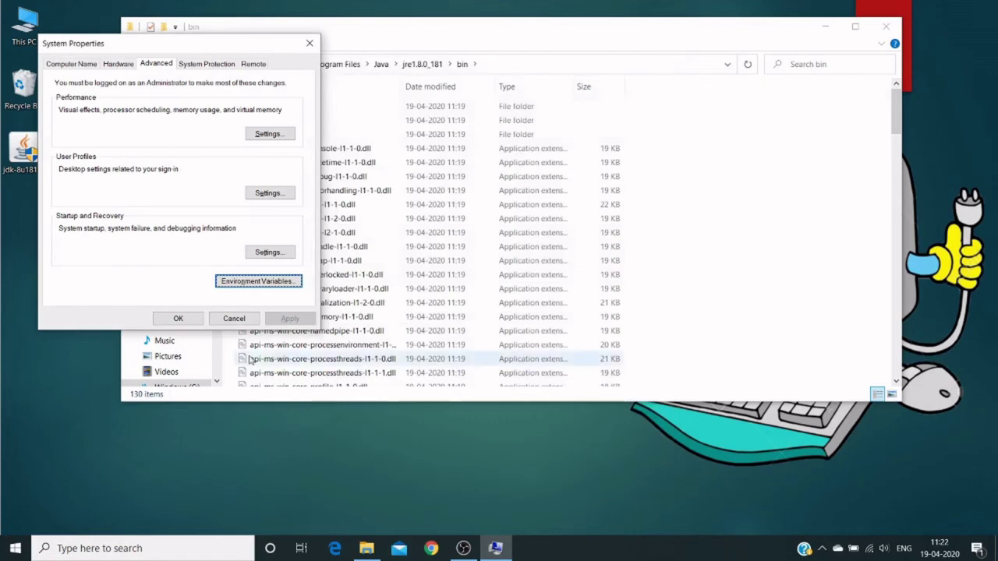
left_click(179, 318)
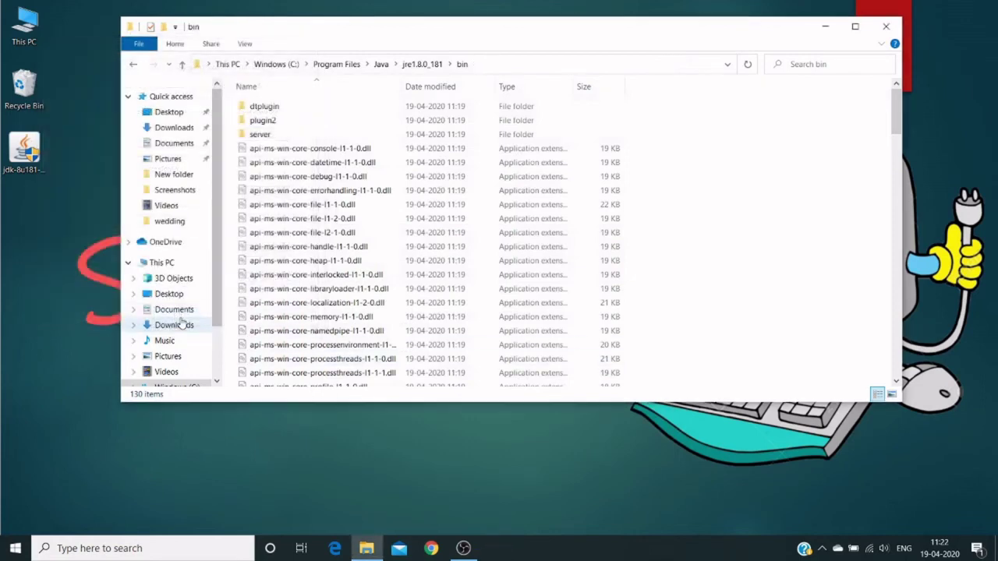
left_click(324, 469)
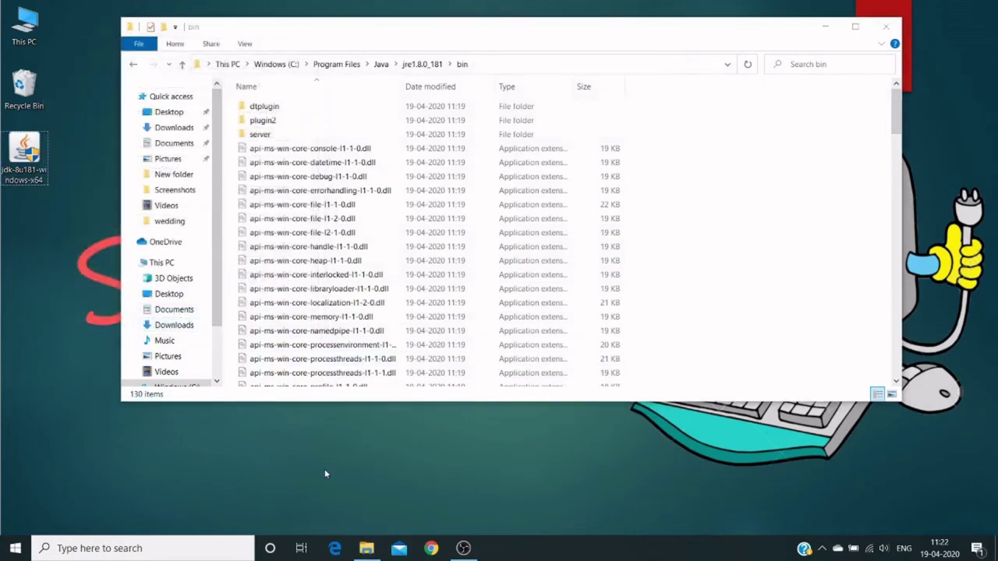
Run javac in a new Command Prompt and scroll through its usage and options output
key("super")
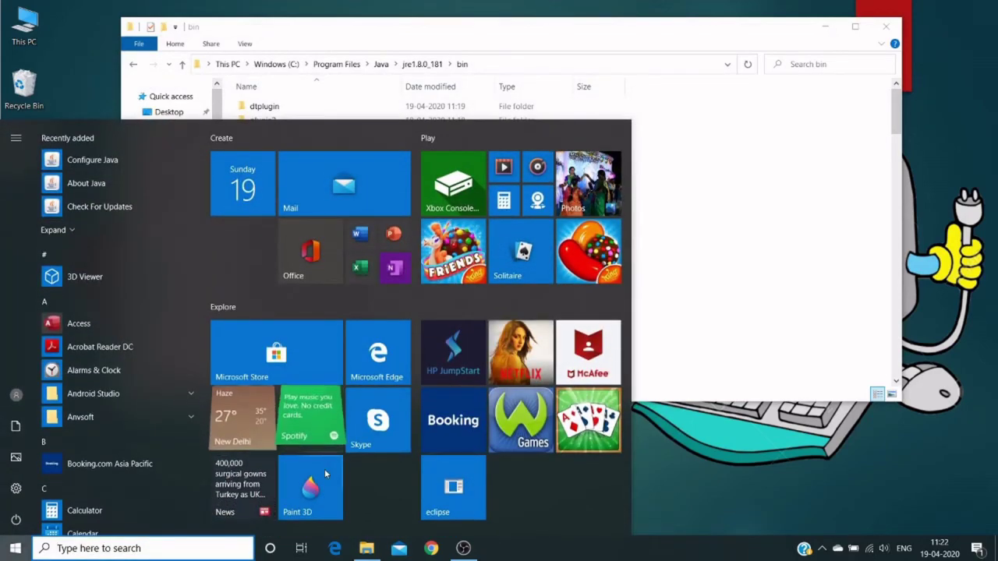
type("comm")
key("Return")
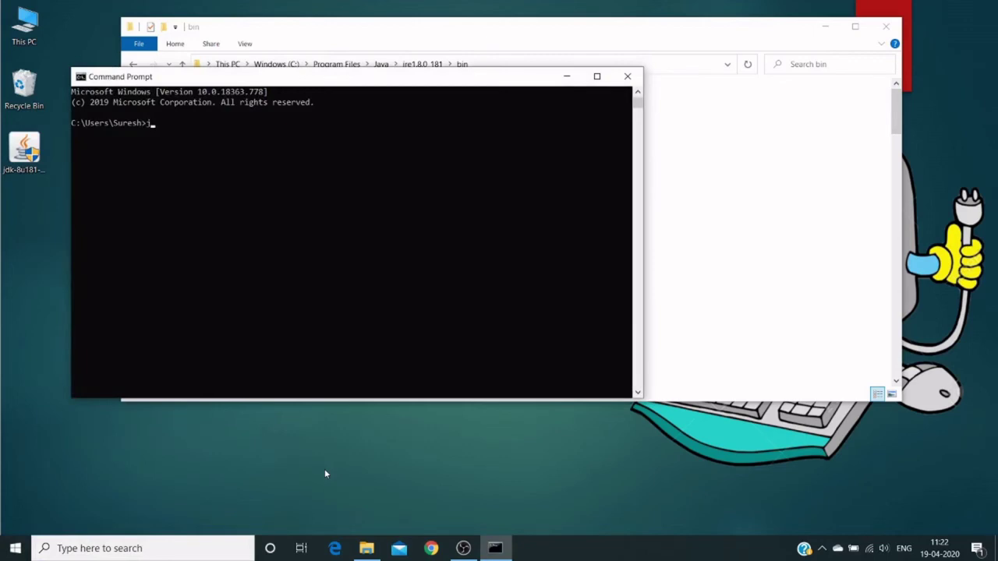
type("javac")
key("Return")
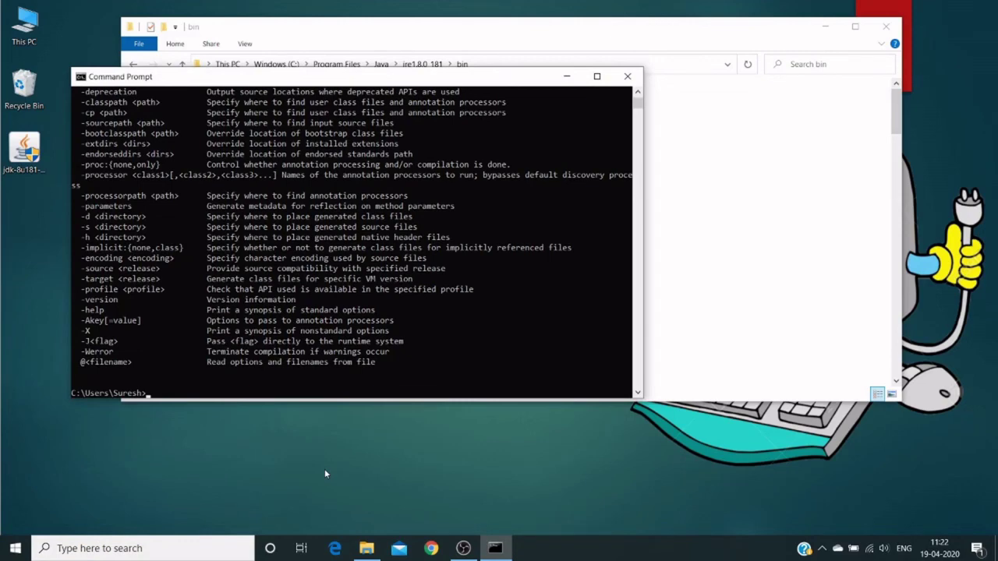
scroll(467, 269, "up", 4)
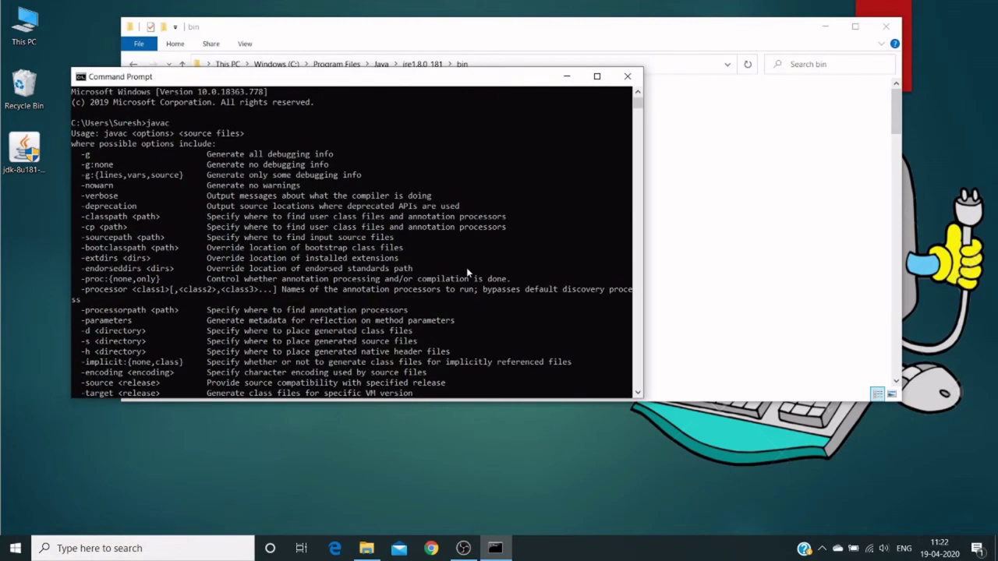
scroll(468, 271, "down", 2)
scroll(468, 272, "up", 2)
Open the jdk1.8.0_181 folder, select its full path, and start a Windows search
left_click(795, 277)
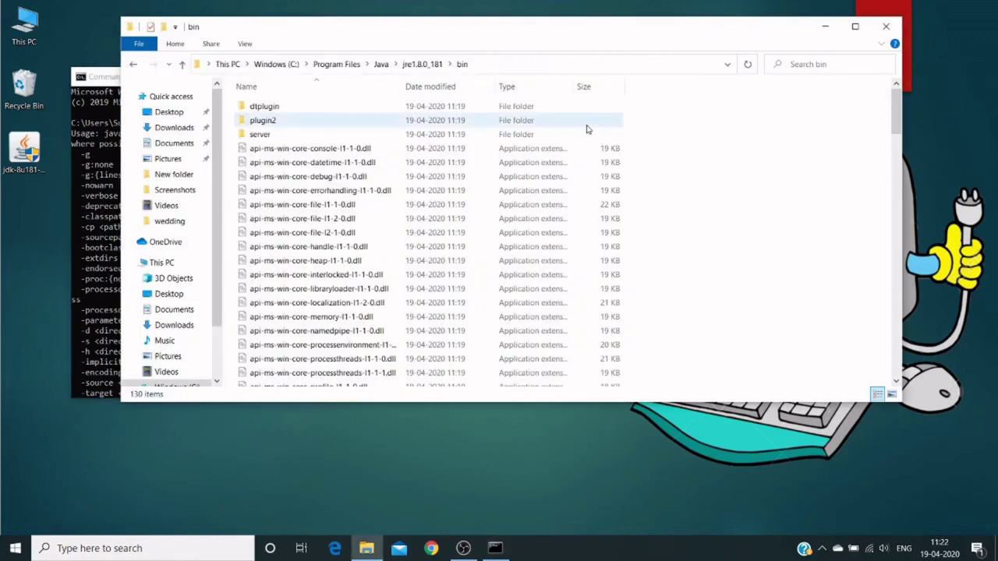
left_click(382, 64)
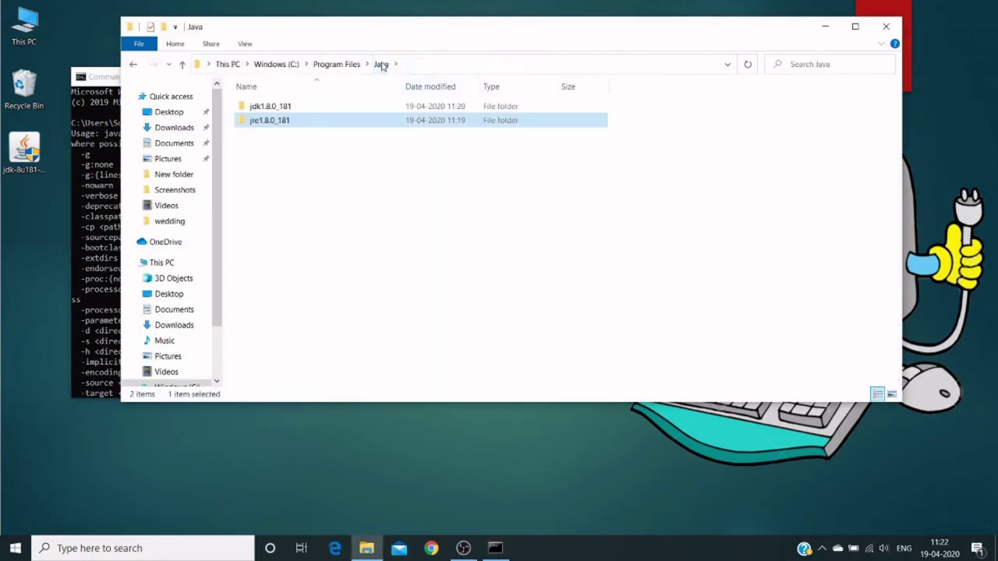
double_click(307, 108)
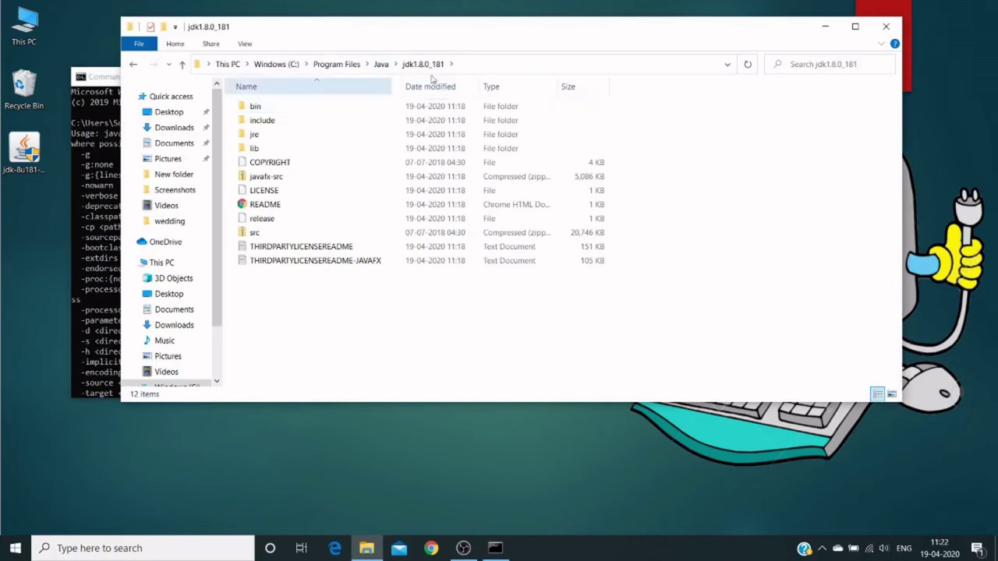
left_click(486, 64)
key("ctrl+c")
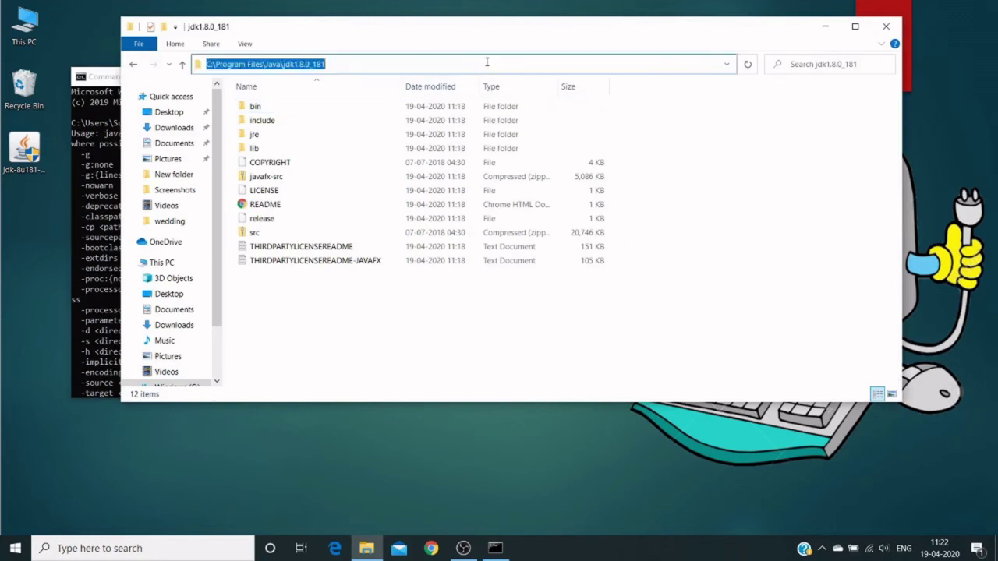
left_click(211, 549)
Add user variable JAVA_HOME pointing to C:\Program Files\Java\jdk1.8.0_181 via Environment Variables
type("enviro")
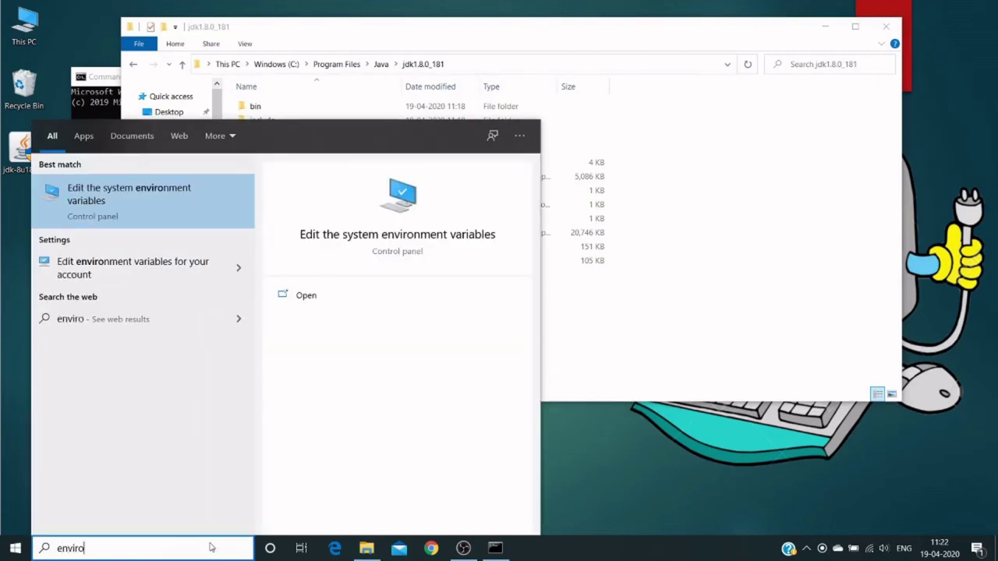
key("Escape")
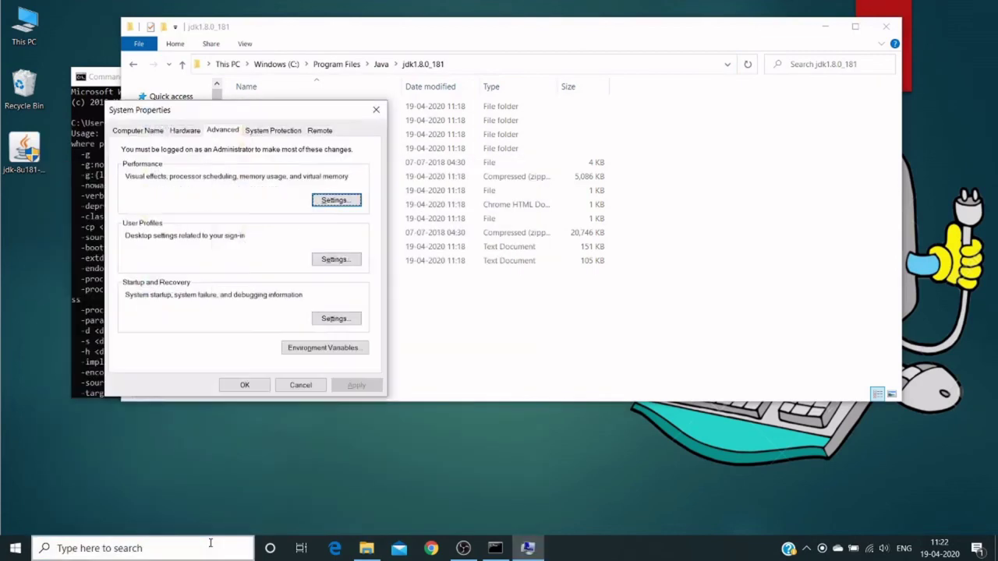
left_click(326, 351)
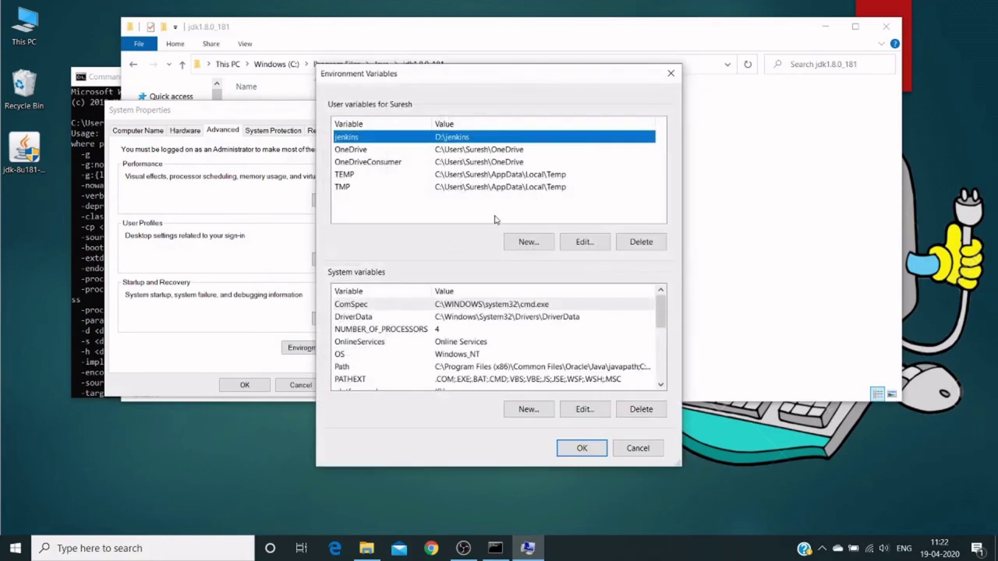
left_click(527, 243)
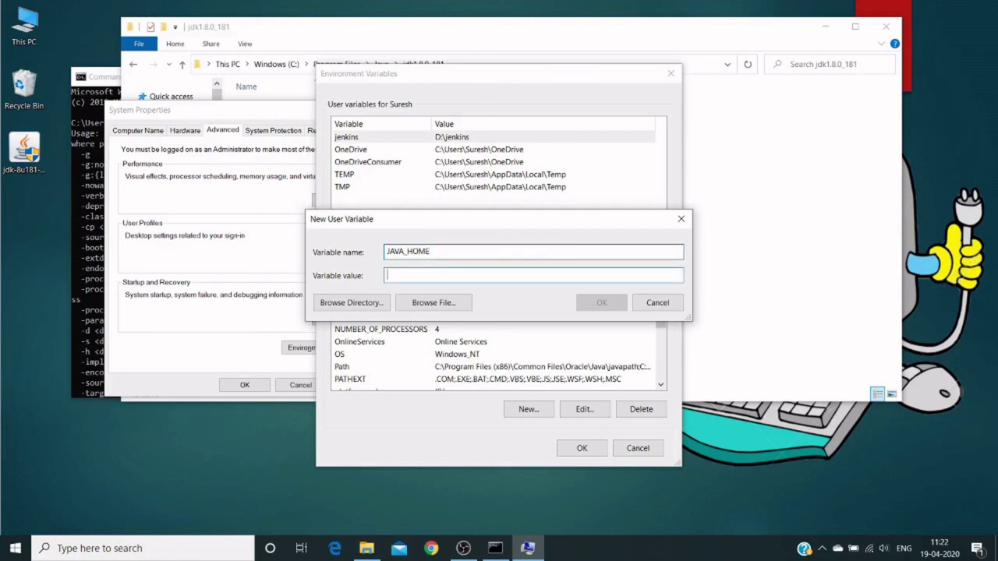
key("ctrl+v")
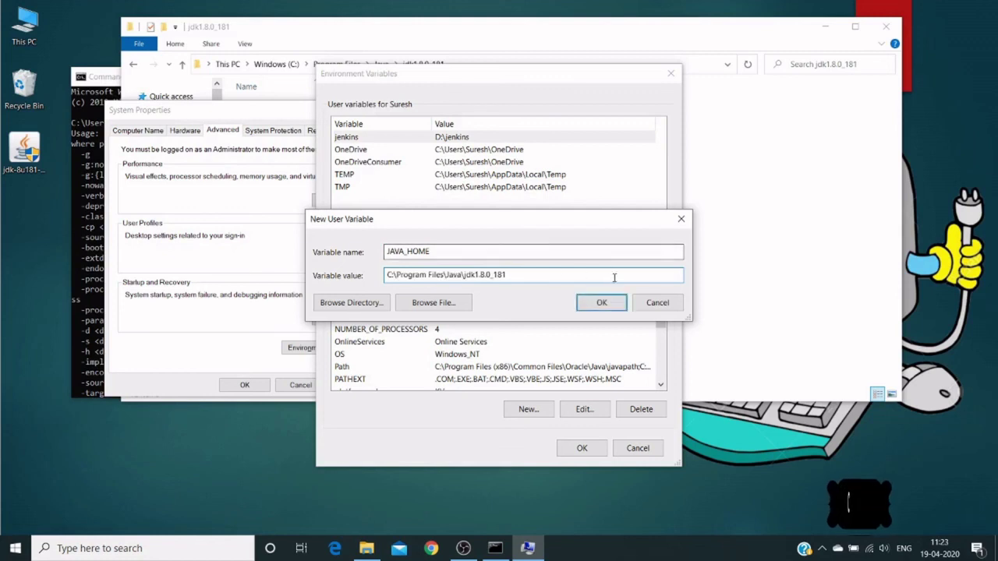
left_click(599, 303)
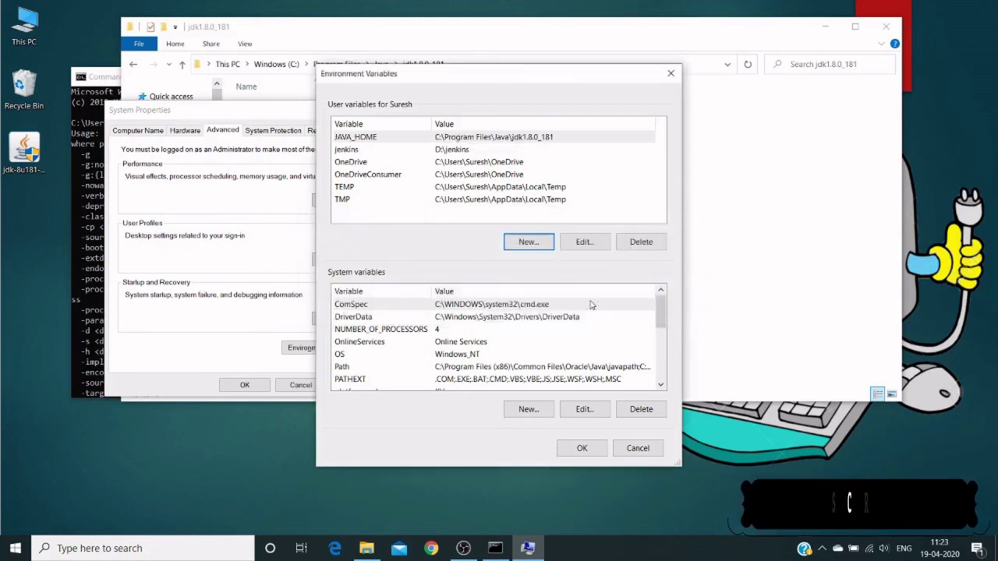
Confirm and close the Environment Variables and System Properties dialogs, keeping the changes
left_click(585, 449)
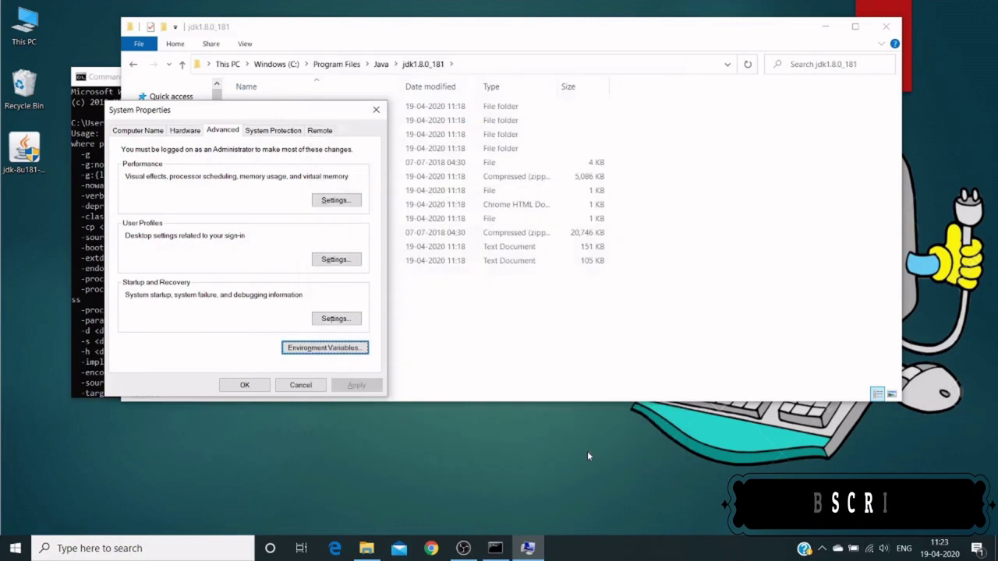
left_click(244, 385)
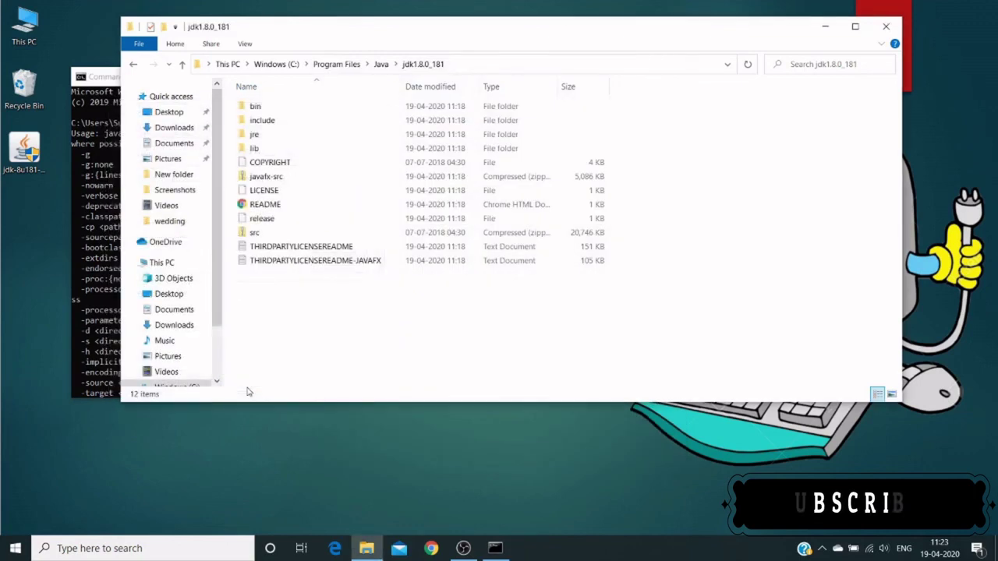
left_click(378, 477)
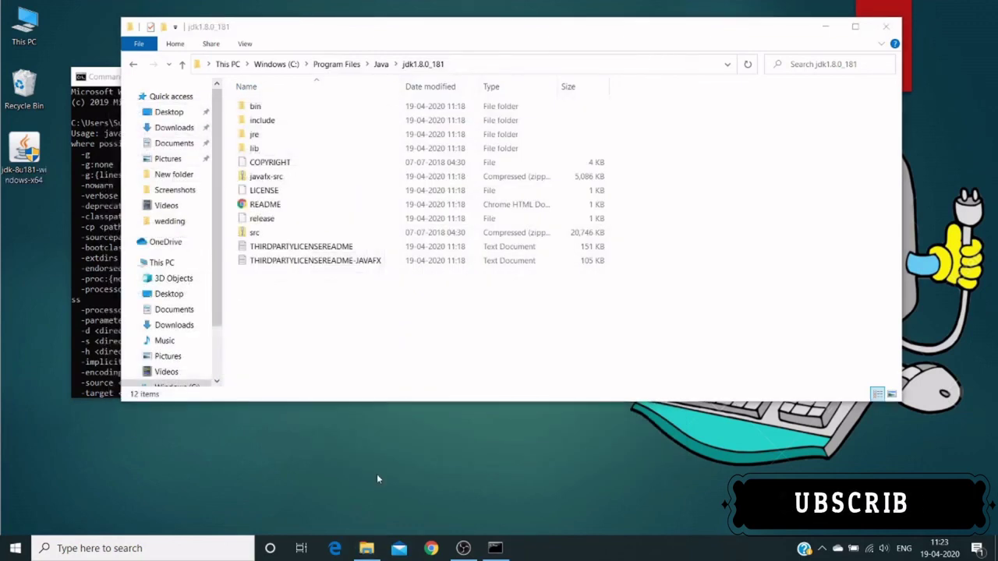